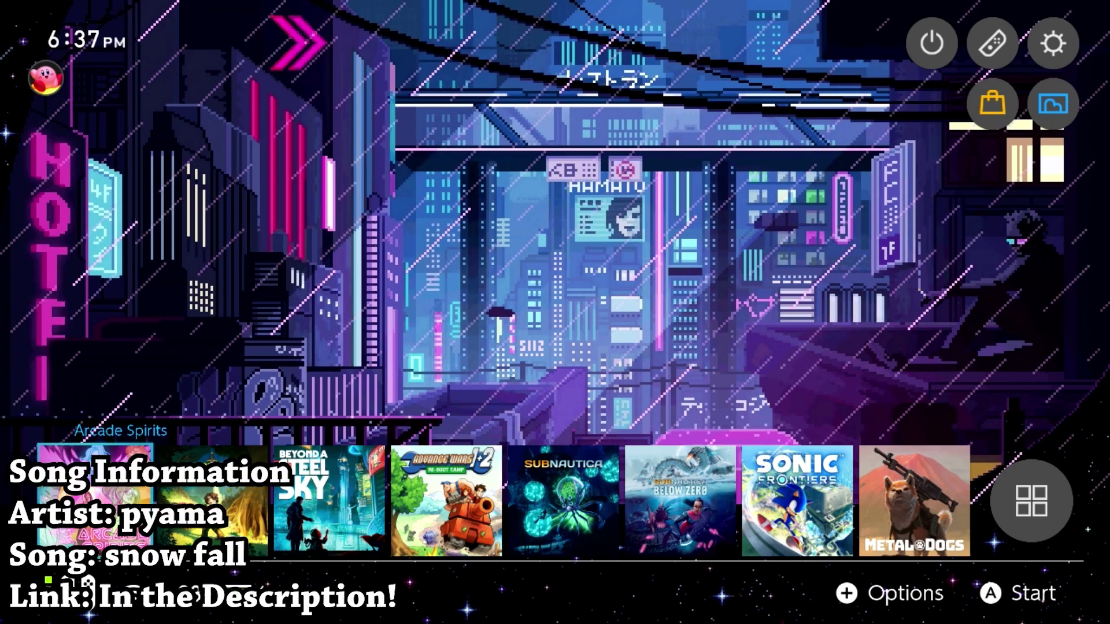
- Look through the games in the home screen row, from Arcade Spirits to Metal Dogs
{"action": "key", "text": "Right"}
{"action": "key", "text": "Right"}
{"action": "key", "text": "Right"}
{"action": "key", "text": "Right"}
{"action": "key", "text": "Right"}
{"action": "key", "text": "Right"}
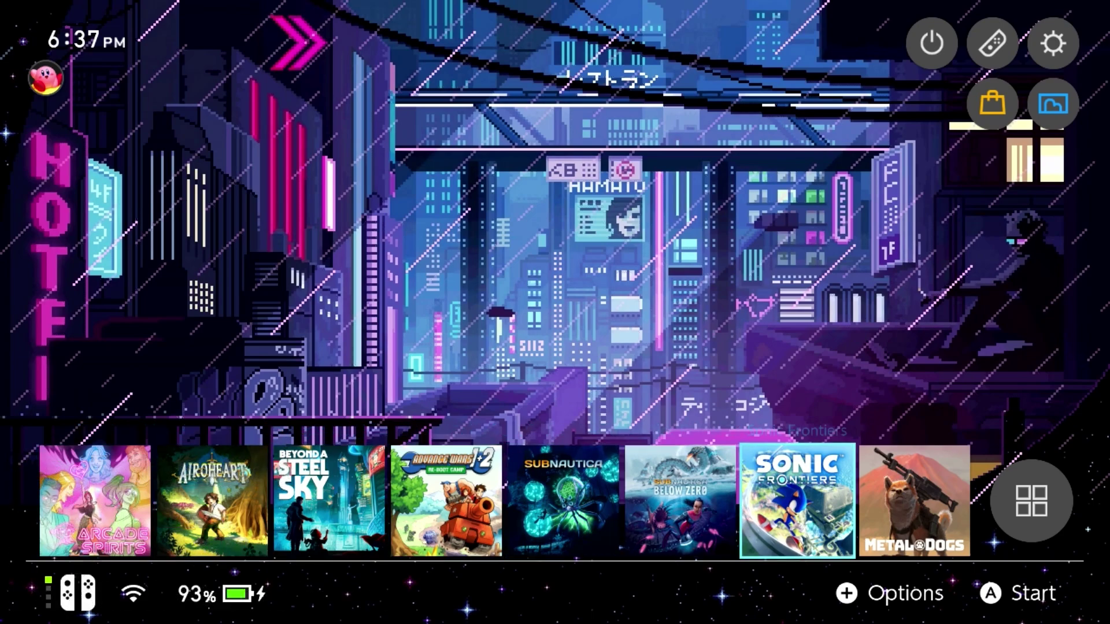
{"action": "key", "text": "Right"}
{"action": "key", "text": "Left"}
{"action": "key", "text": "Left"}
{"action": "key", "text": "Left"}
{"action": "key", "text": "Left"}
{"action": "key", "text": "Left"}
{"action": "key", "text": "Left"}
{"action": "key", "text": "Left"}
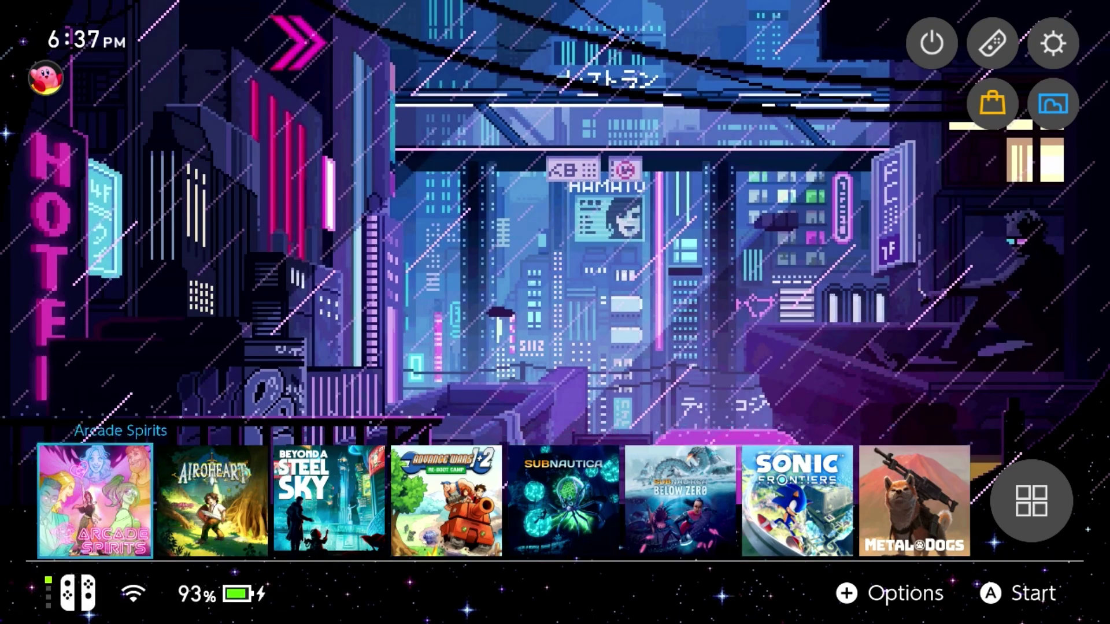
- Look over the home screen's system icons, including Sleep Mode and Album
{"action": "key", "text": "Up"}
{"action": "key", "text": "Right"}
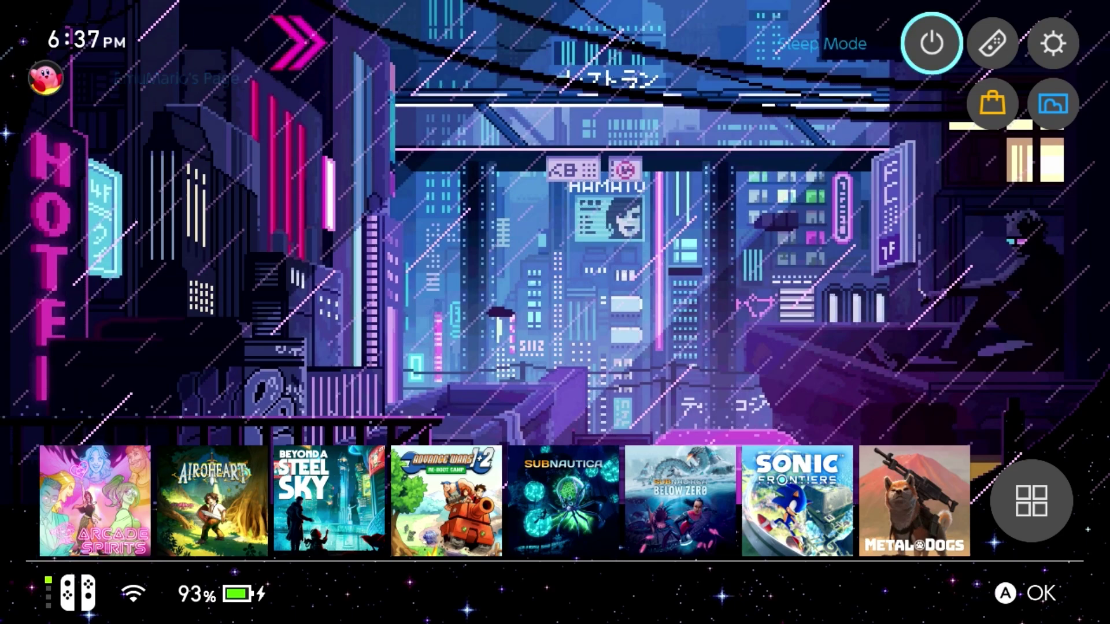
{"action": "key", "text": "Right"}
{"action": "key", "text": "Down"}
{"action": "key", "text": "Right"}
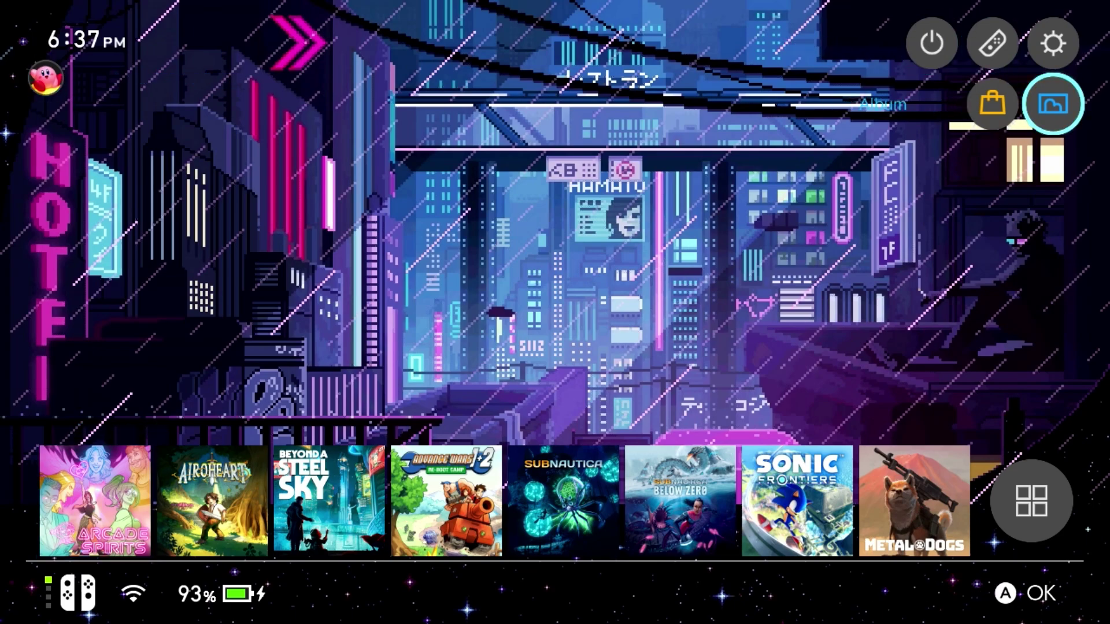
{"action": "key", "text": "Down"}
{"action": "key", "text": "Left"}
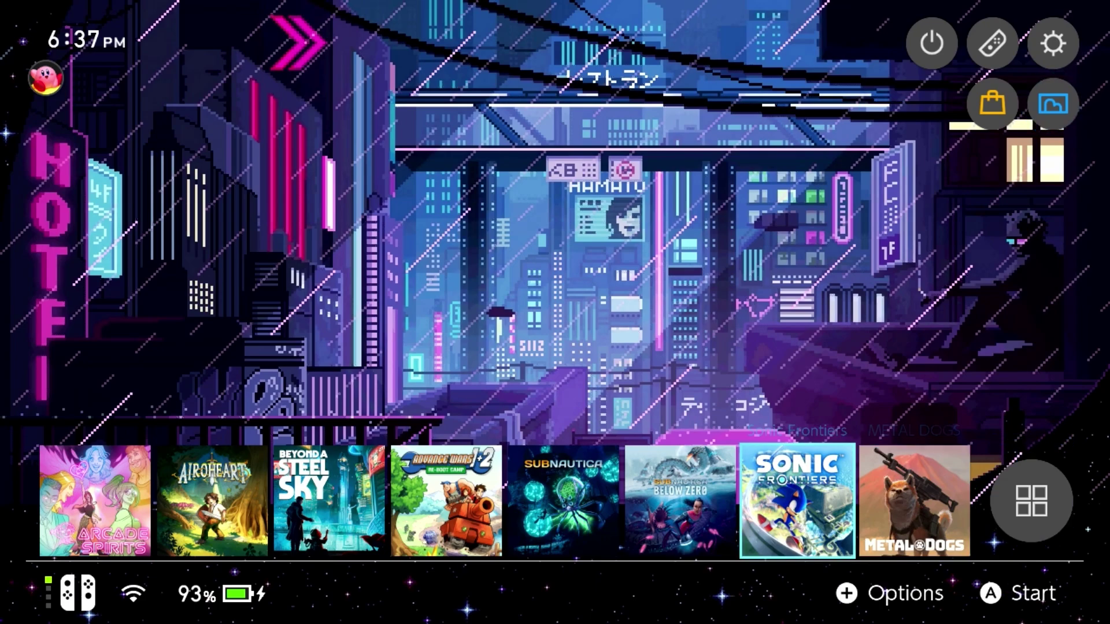
- Open the Album from the home screen to load the homebrew menu
{"action": "key", "text": "Right"}
{"action": "key", "text": "Right"}
{"action": "key", "text": "Up"}
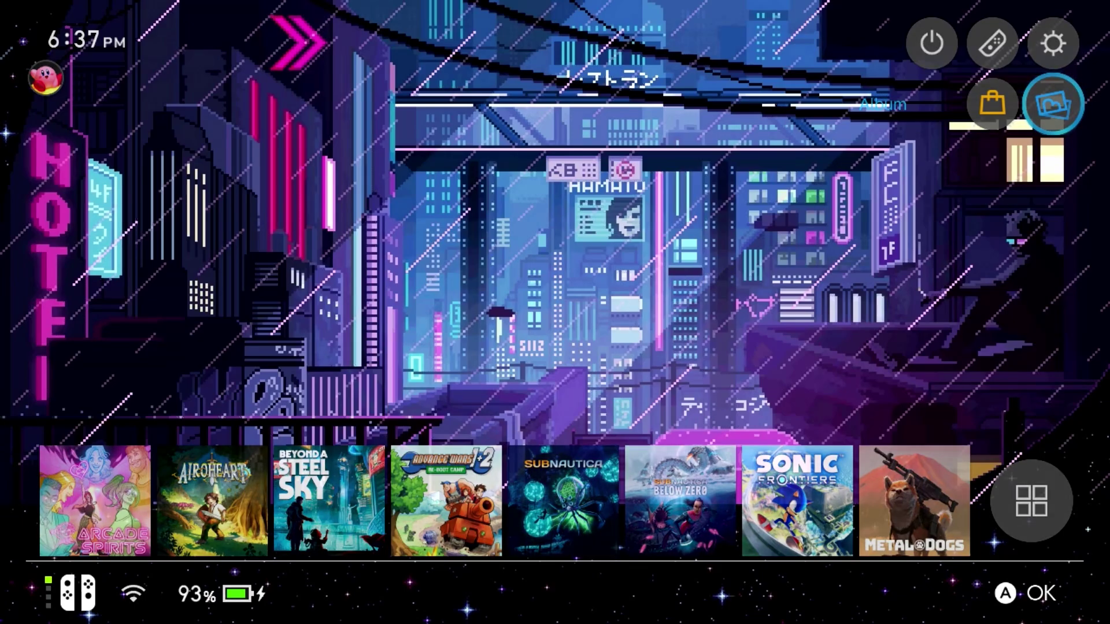
{"action": "key", "text": "Return"}
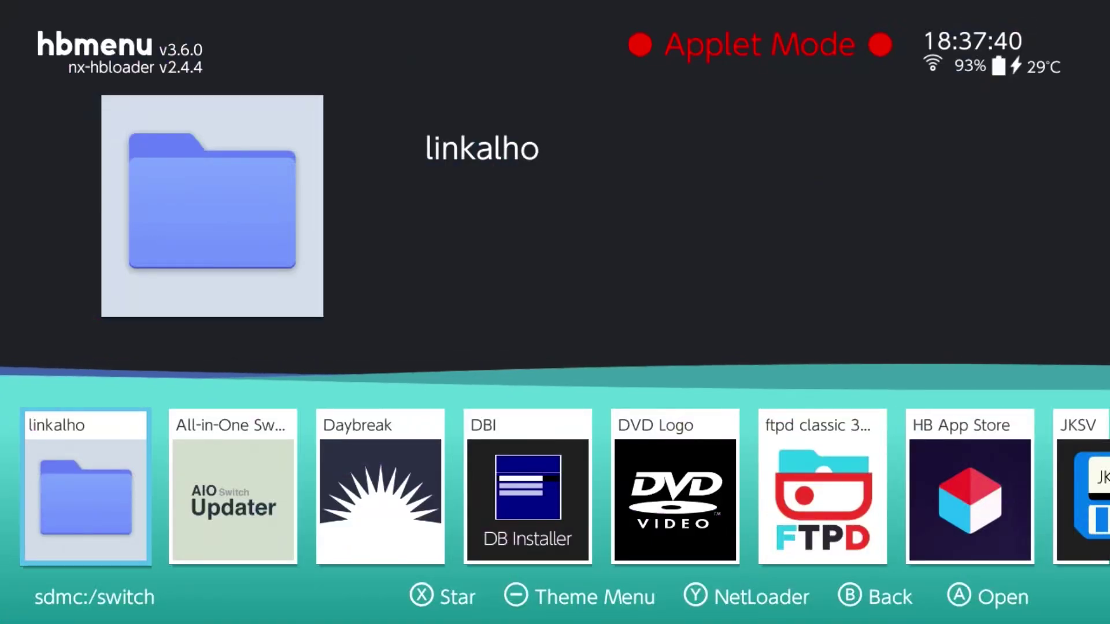
- Look through the first homebrew entries in the sdmc:/switch folder, from linkalho to DBI
{"action": "key", "text": "Right"}
{"action": "key", "text": "Right"}
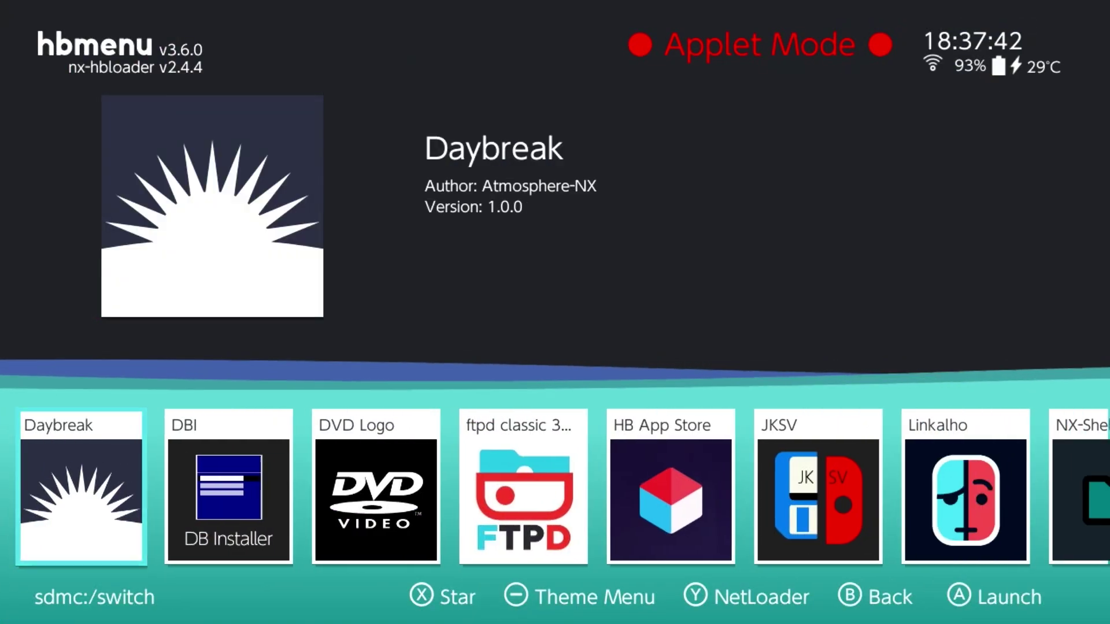
{"action": "key", "text": "Right"}
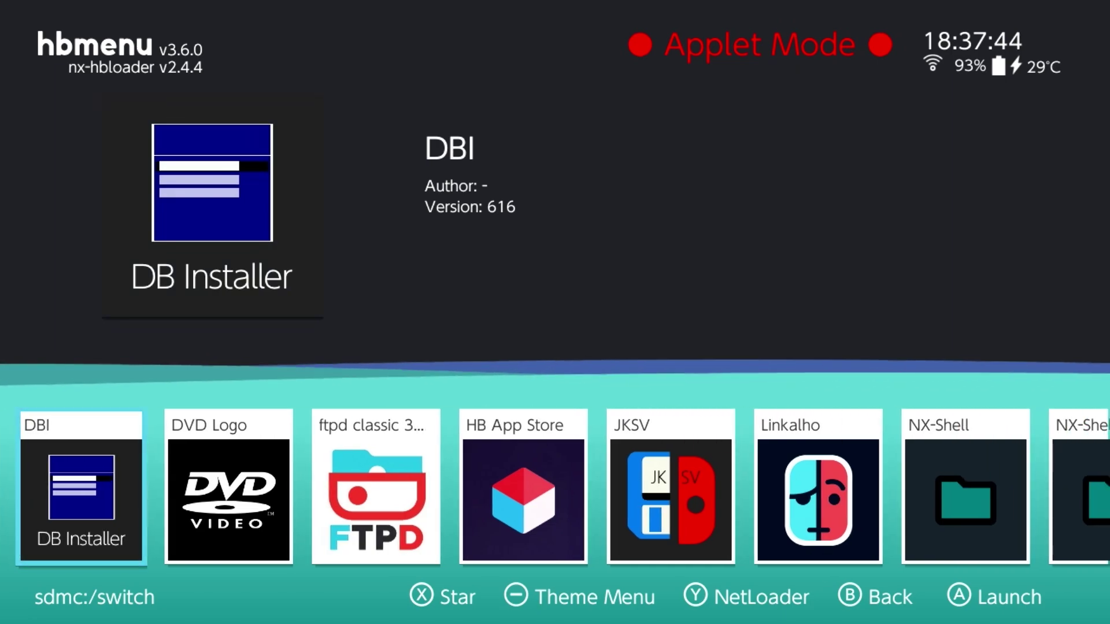
{"action": "key", "text": "Left"}
{"action": "key", "text": "Left"}
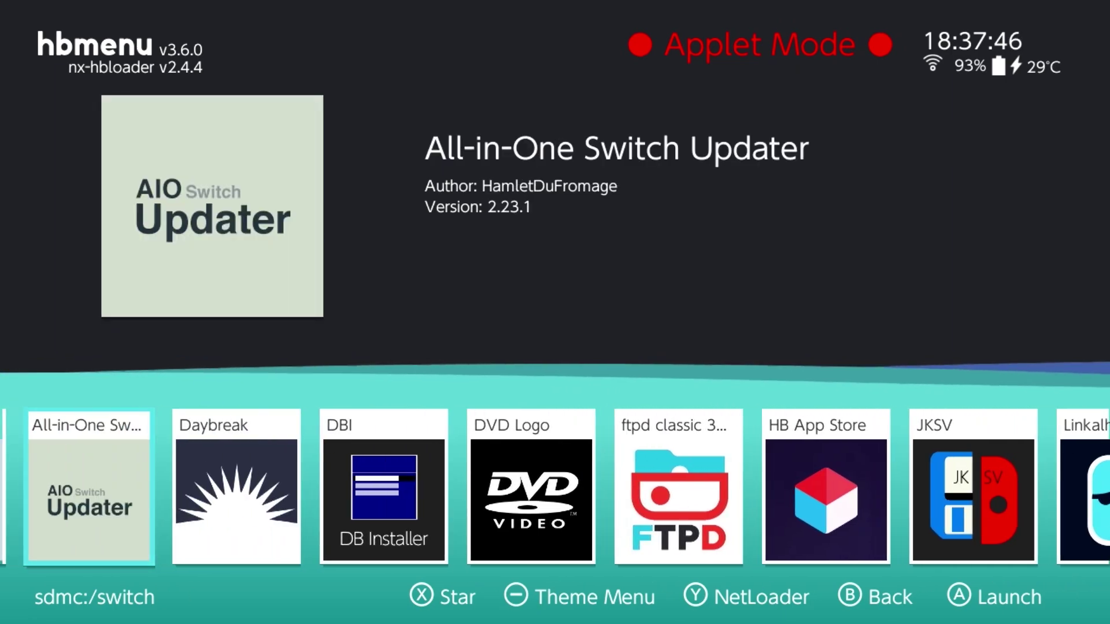
{"action": "key", "text": "Left"}
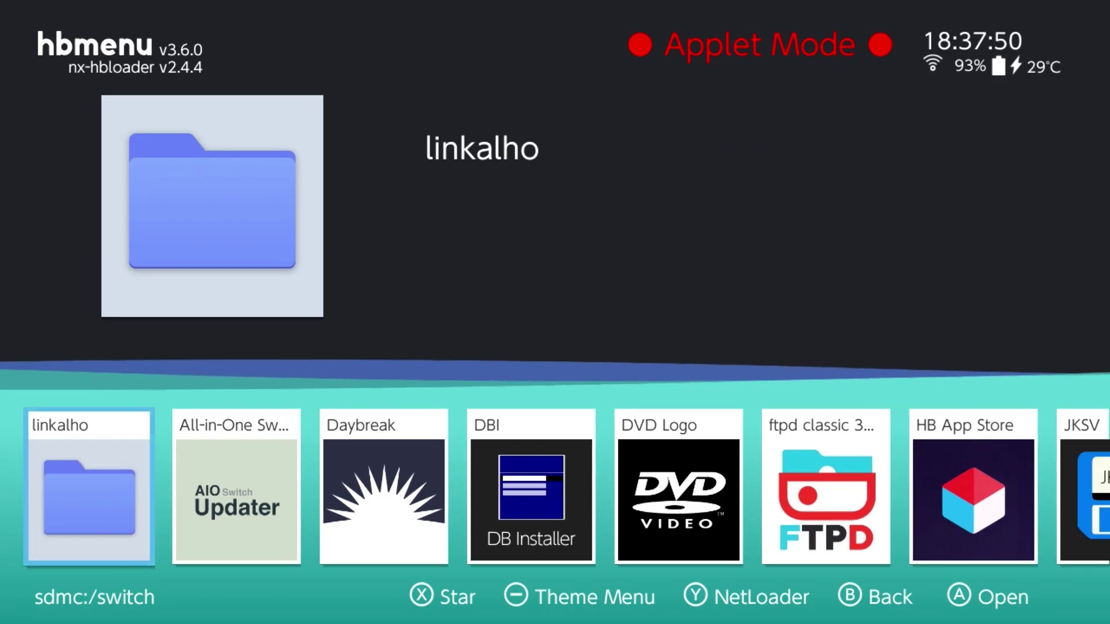
- Launch NXThemes Installer and go to the remote install option on its Download themes page
{"action": "key", "text": "Right"}
{"action": "key", "text": "Right"}
{"action": "key", "text": "Right"}
{"action": "key", "text": "Right"}
{"action": "key", "text": "Right"}
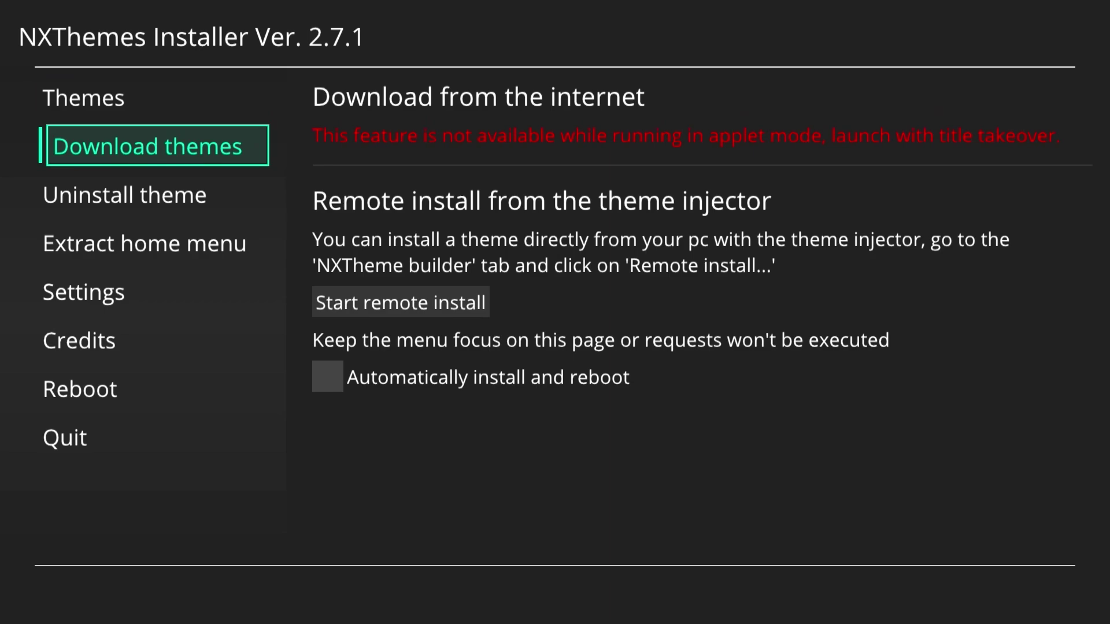
{"action": "key", "text": "Right"}
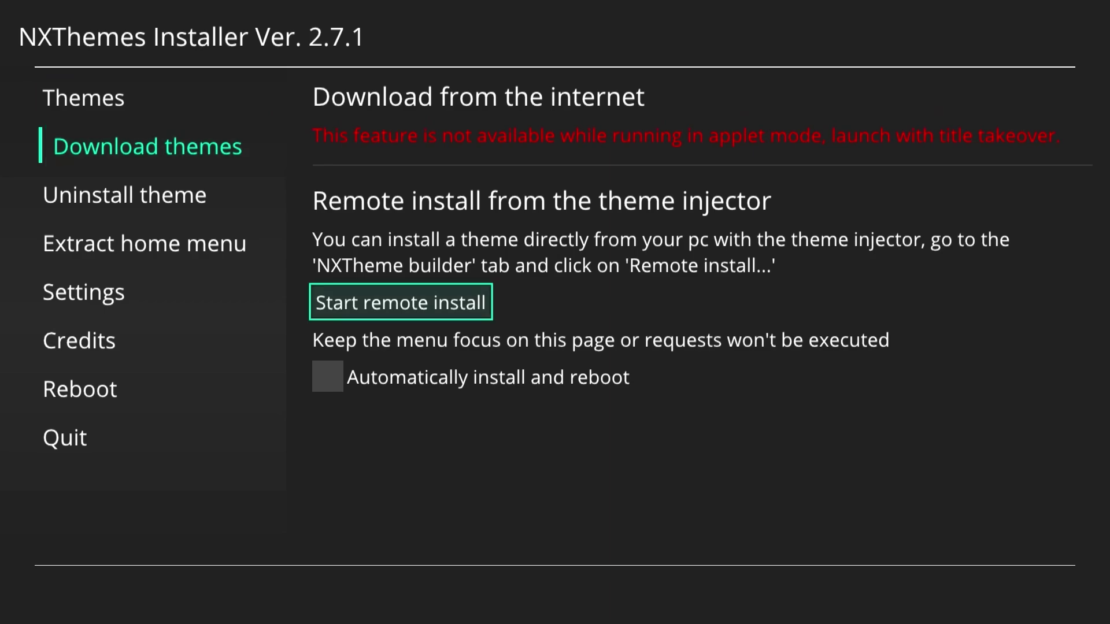
- Return to the home screen and start Murder by Numbers with the existing user profile
{"action": "key", "text": "Home"}
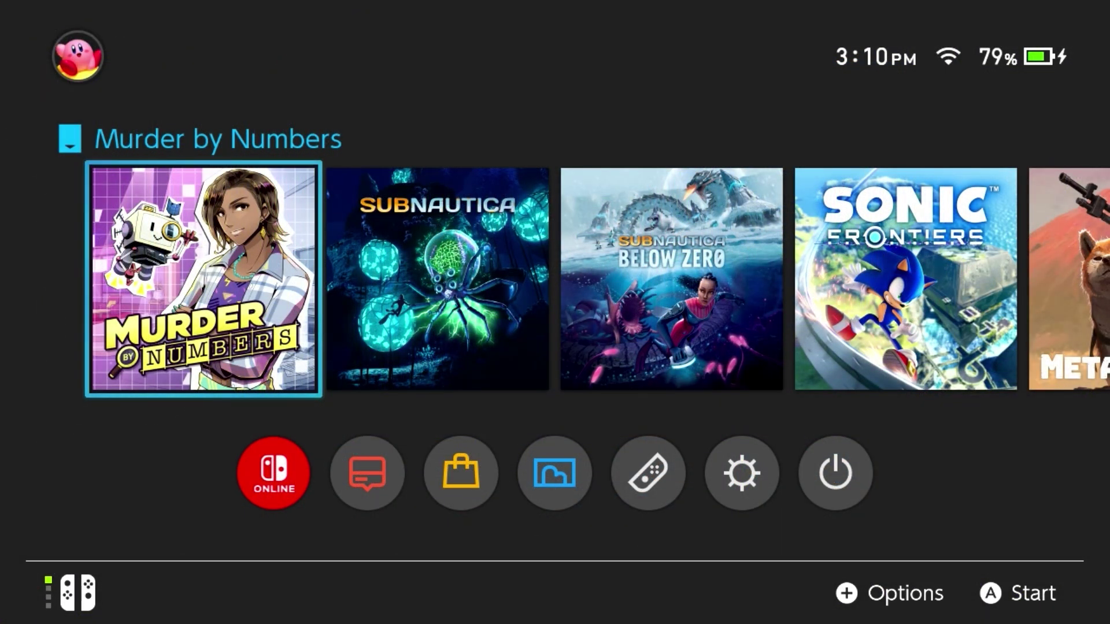
{"action": "key", "text": "Return"}
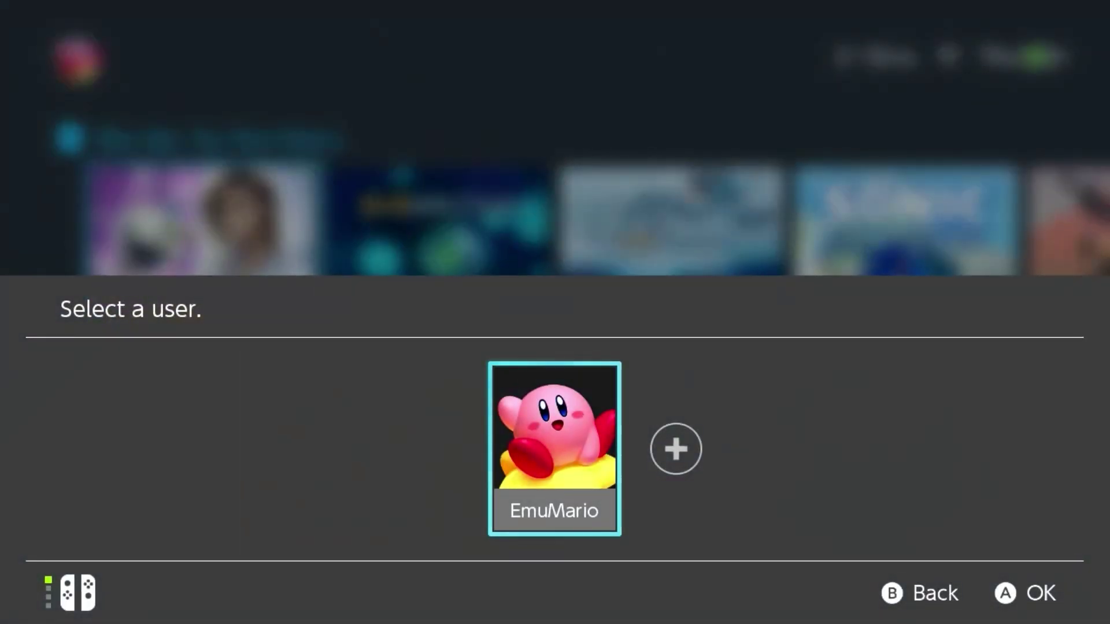
{"action": "key", "text": "Return"}
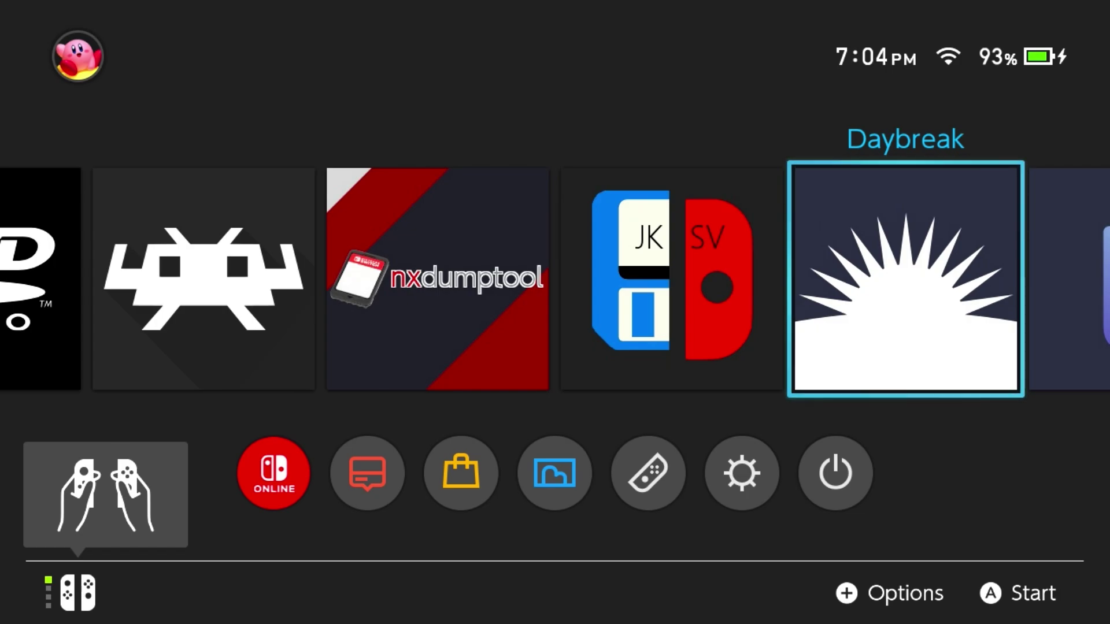
- Look through the homebrew forwarder icons in the home row, between Daybreak and All-in-One Switch Updater
{"action": "key", "text": "Right"}
{"action": "key", "text": "Right"}
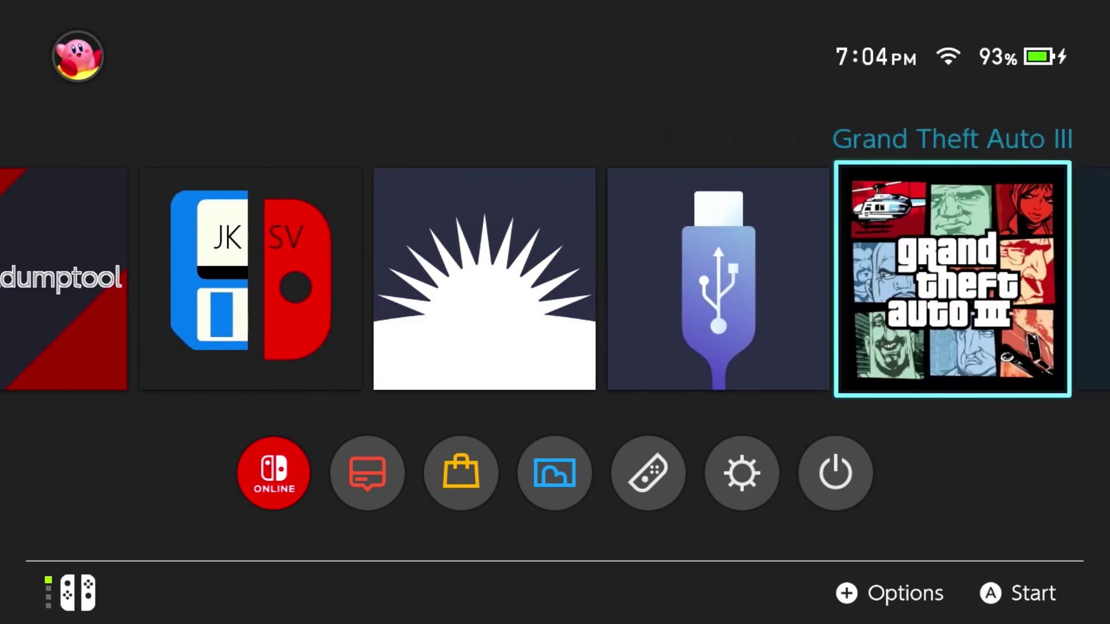
{"action": "key", "text": "Right"}
{"action": "key", "text": "Right"}
{"action": "key", "text": "Right"}
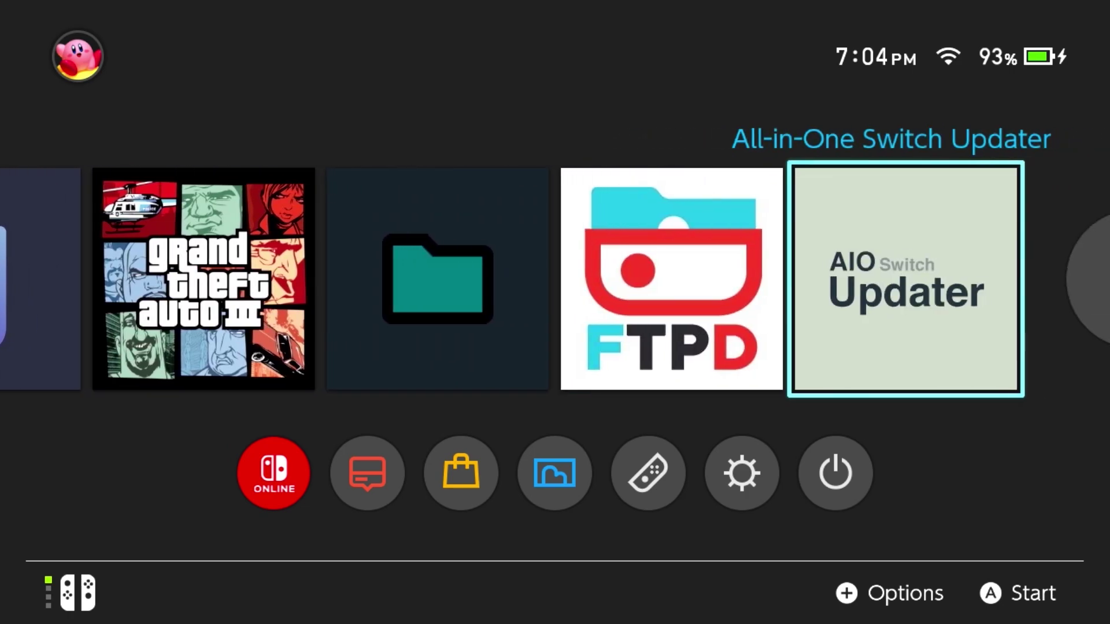
{"action": "key", "text": "Left"}
{"action": "key", "text": "Left"}
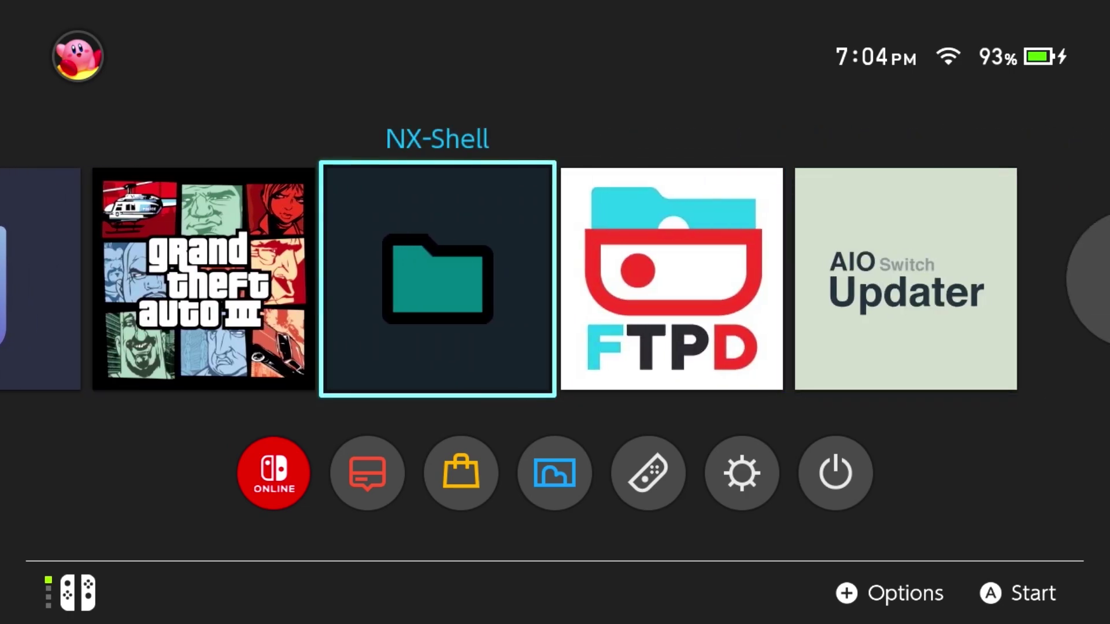
{"action": "key", "text": "Left"}
{"action": "key", "text": "Left"}
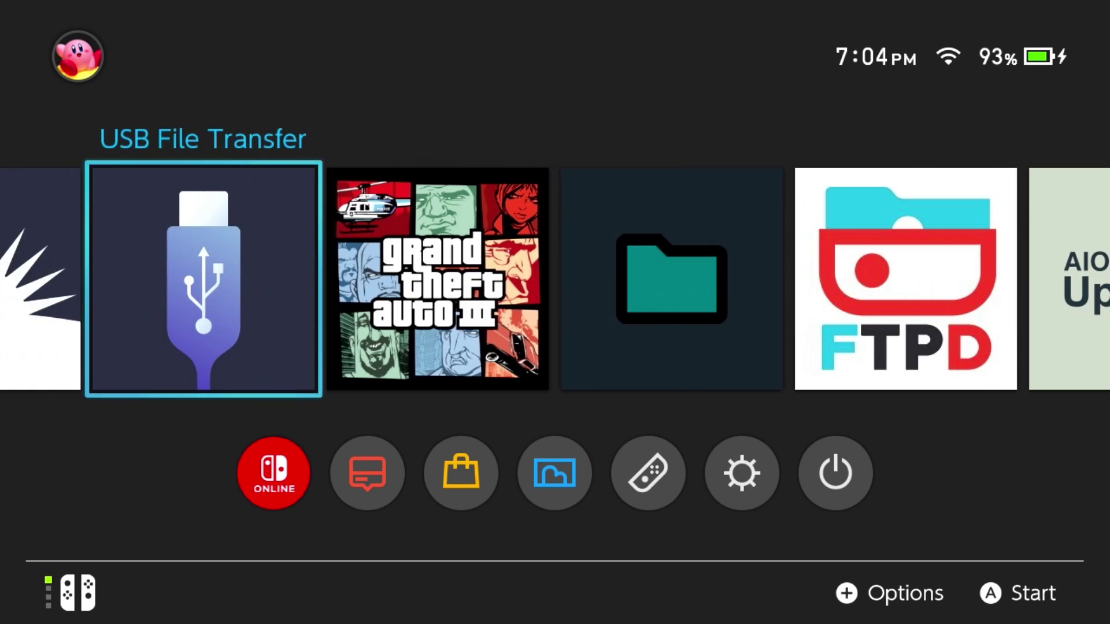
{"action": "key", "text": "Right"}
{"action": "key", "text": "Right"}
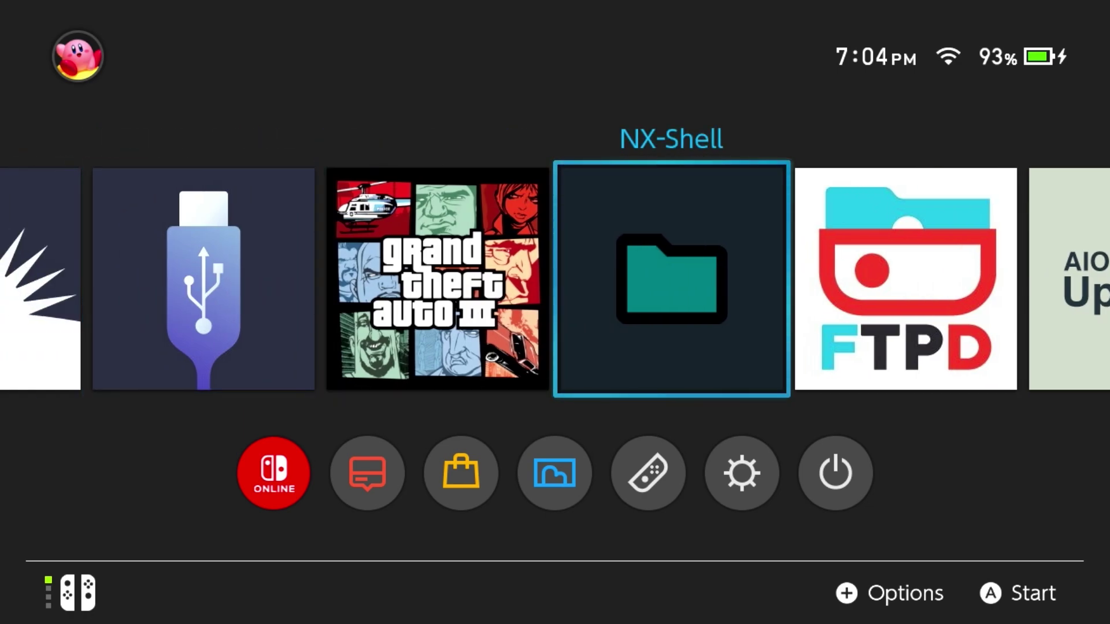
- Open the All Software list and sort it by Time Last Played
{"action": "key", "text": "Right"}
{"action": "key", "text": "Right"}
{"action": "key", "text": "Right"}
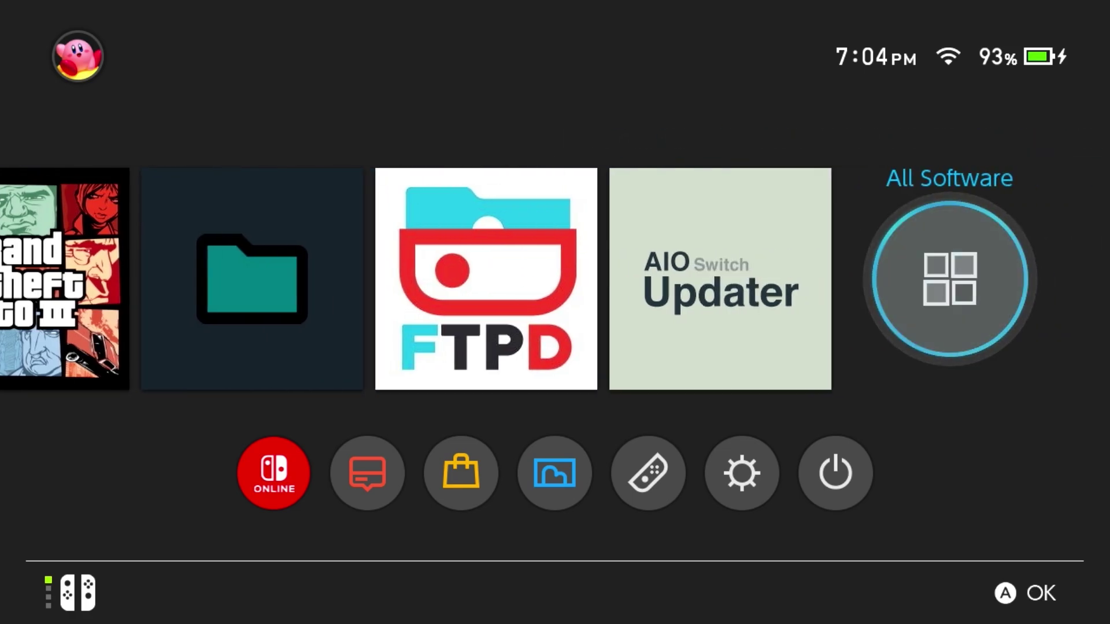
{"action": "key", "text": "Return"}
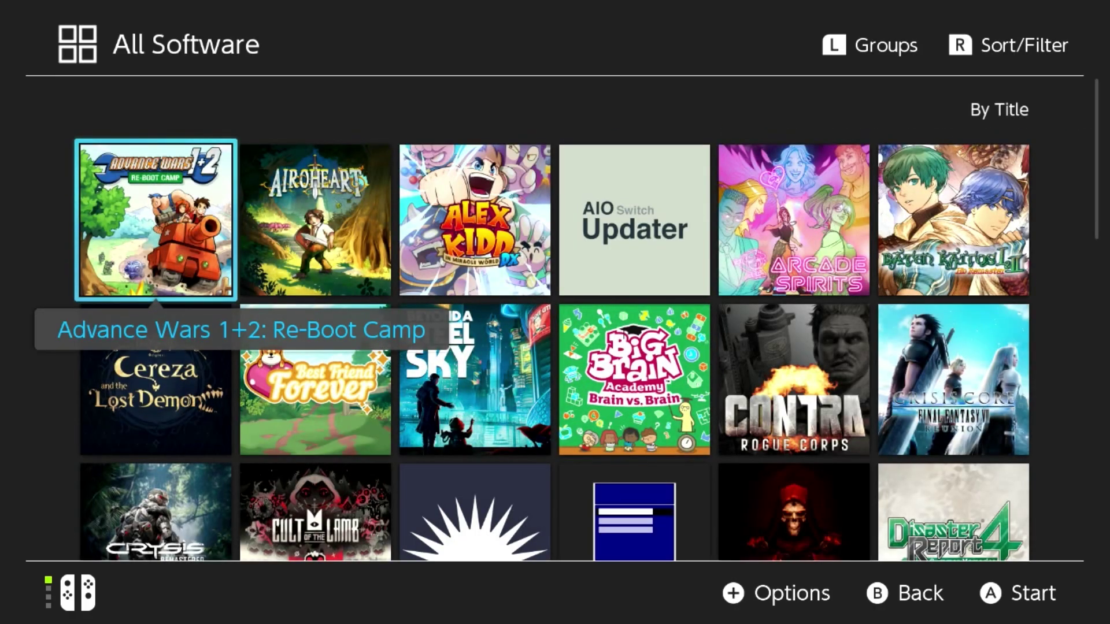
{"action": "key", "text": "r"}
{"action": "key", "text": "Up"}
{"action": "key", "text": "Up"}
{"action": "key", "text": "Up"}
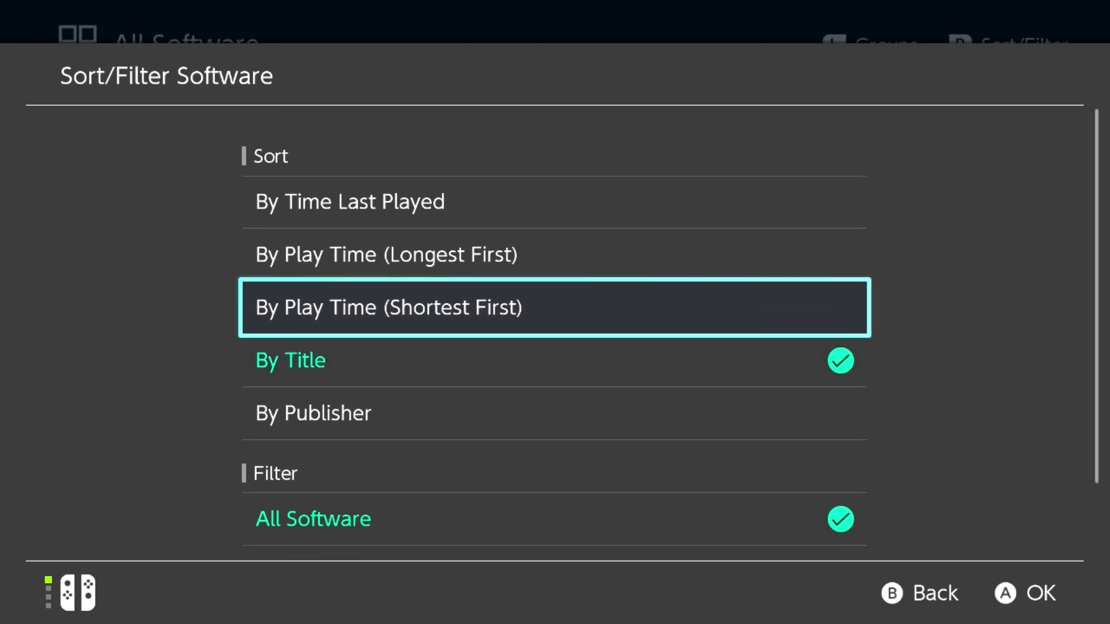
{"action": "key", "text": "Return"}
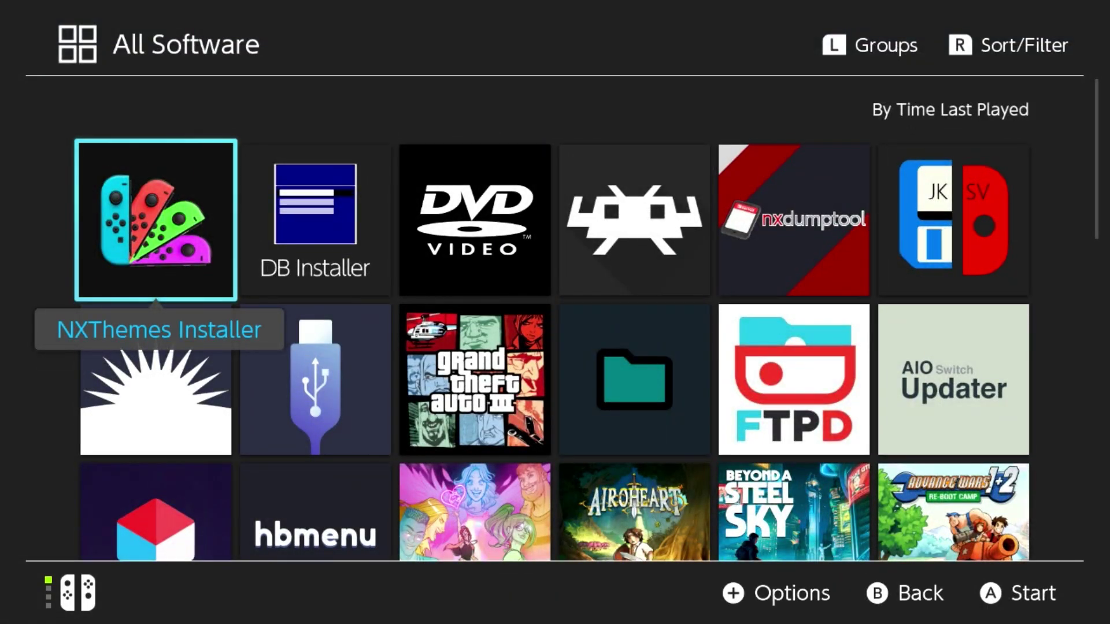
{"action": "key", "text": "Right"}
{"action": "key", "text": "Right"}
{"action": "key", "text": "Right"}
{"action": "key", "text": "Right"}
{"action": "key", "text": "Right"}
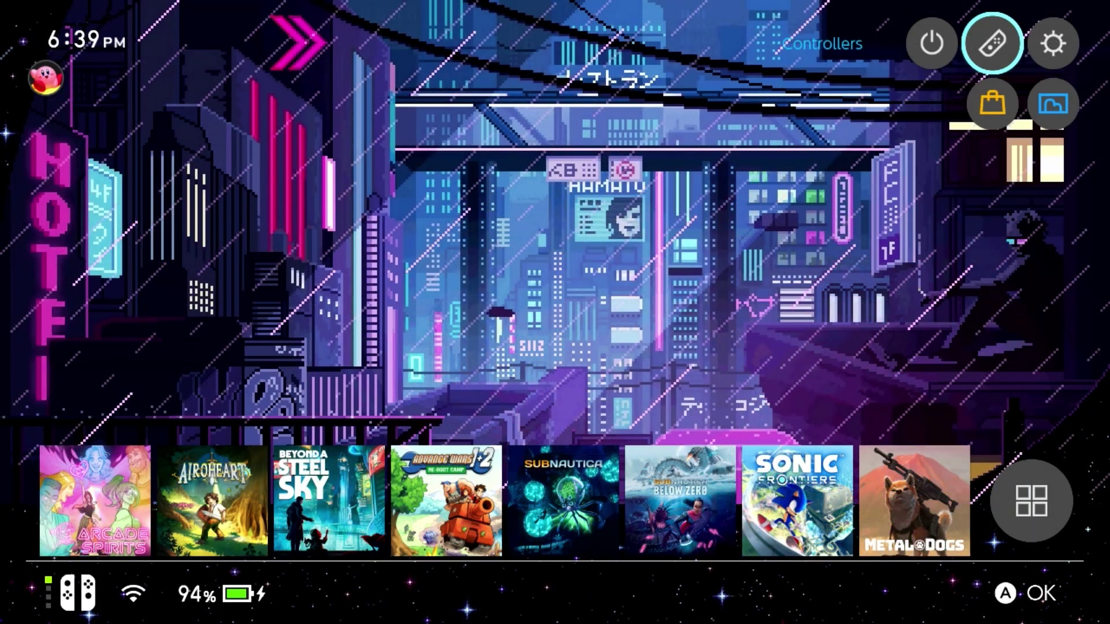
{"action": "key", "text": "Left"}
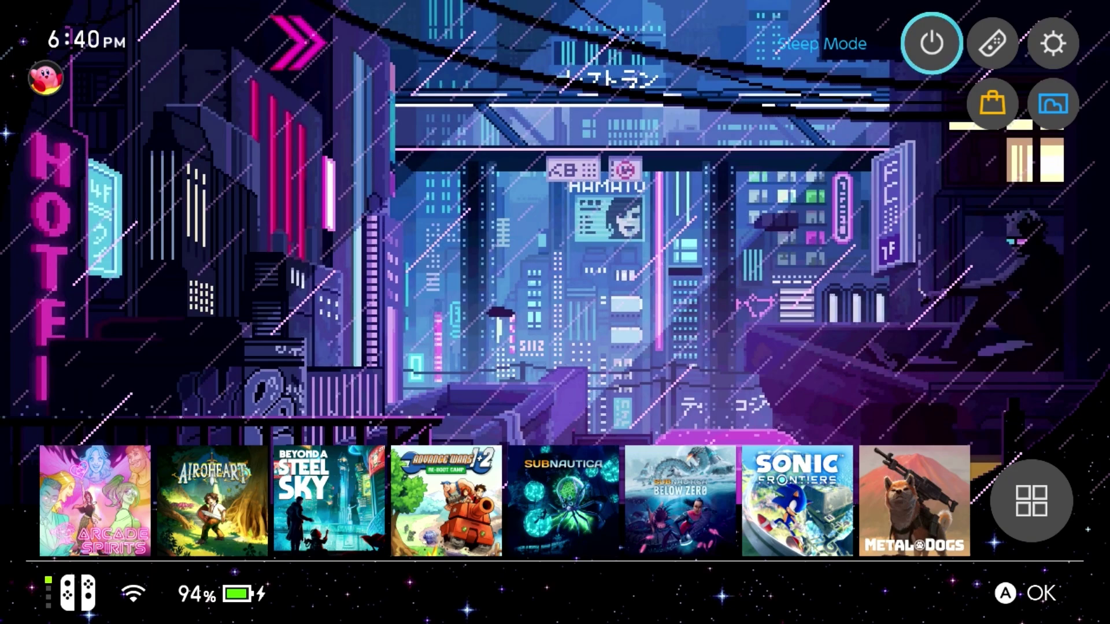
{"action": "key", "text": "Return"}
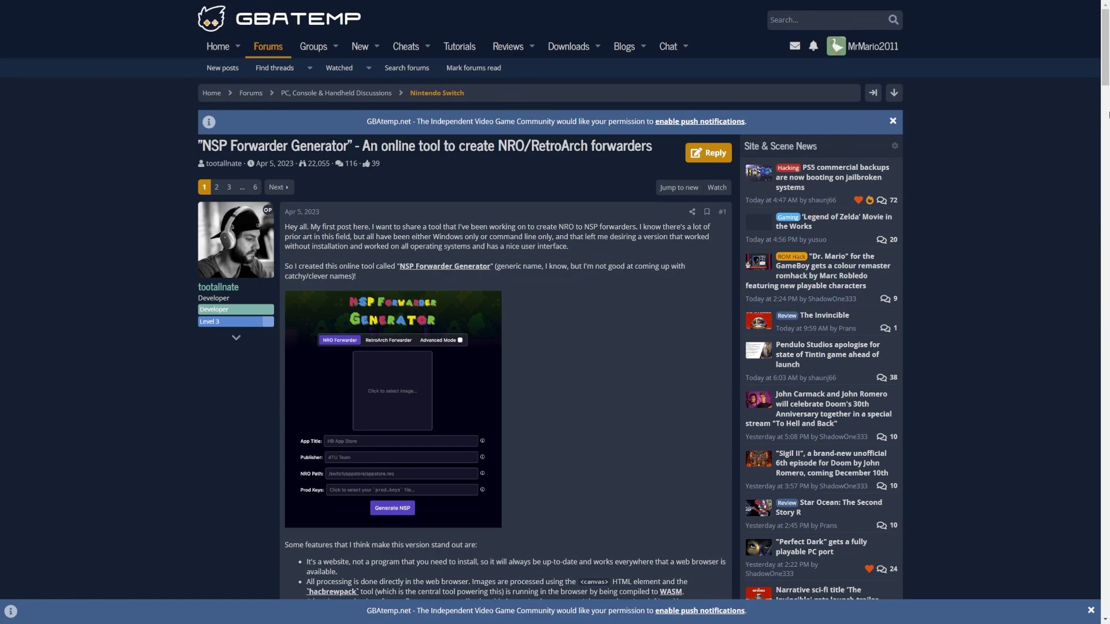
- Read the NSP Forwarder Generator forum post and open the online tool it links to
{"action": "scroll", "coordinate": [1108, 114], "scroll_direction": "down", "scroll_amount": 1}
{"action": "scroll", "coordinate": [1108, 114], "scroll_direction": "down", "scroll_amount": 1}
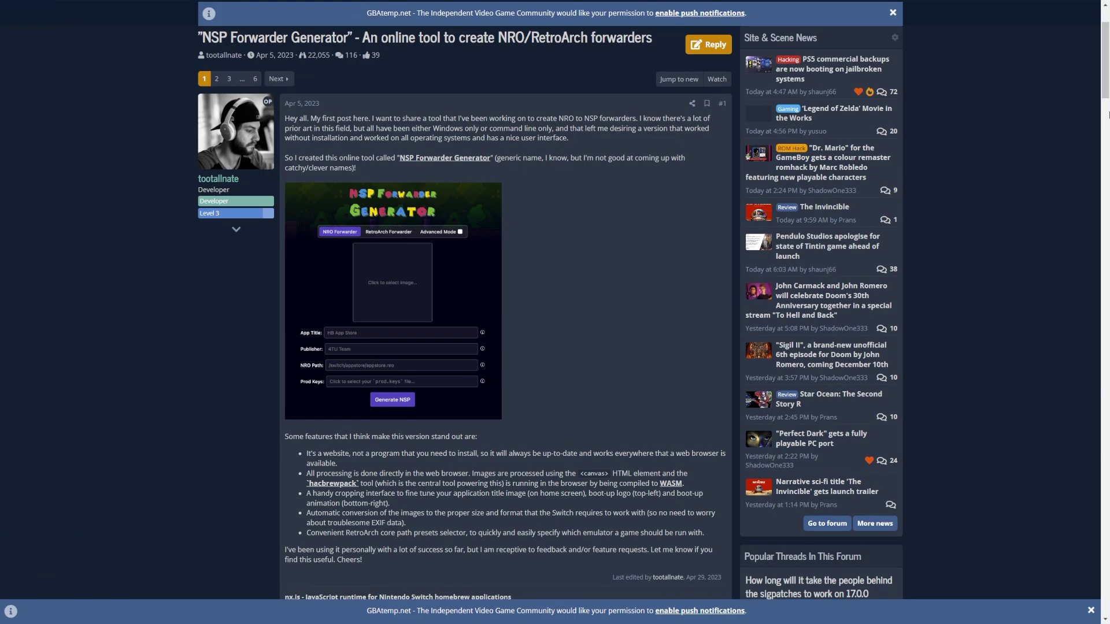
{"action": "scroll", "coordinate": [1109, 114], "scroll_direction": "down", "scroll_amount": 1}
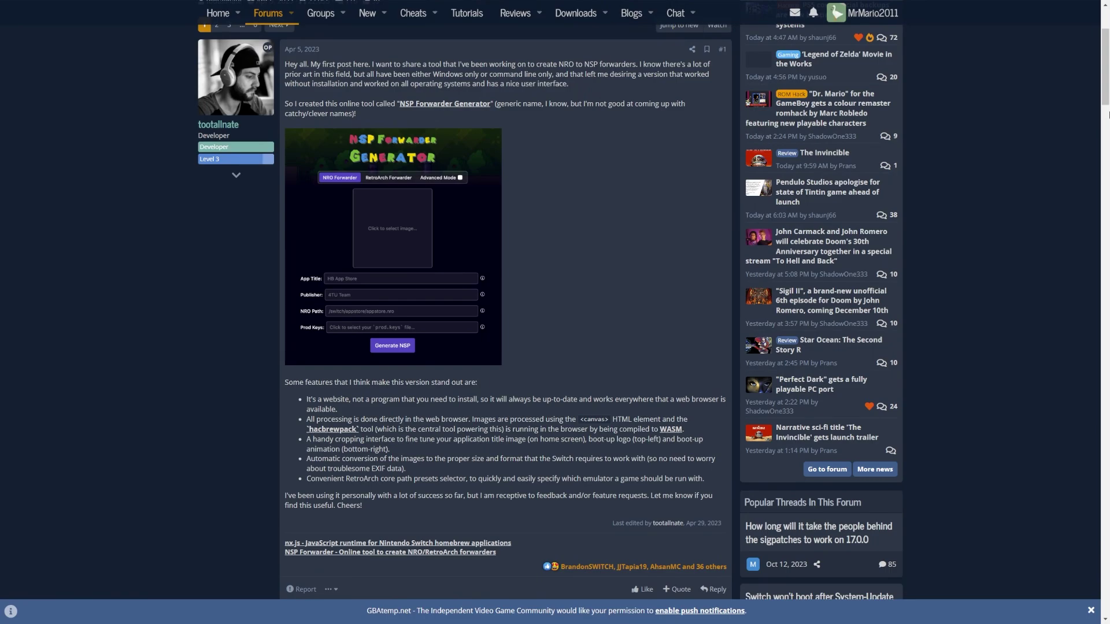
{"action": "left_click", "coordinate": [445, 104]}
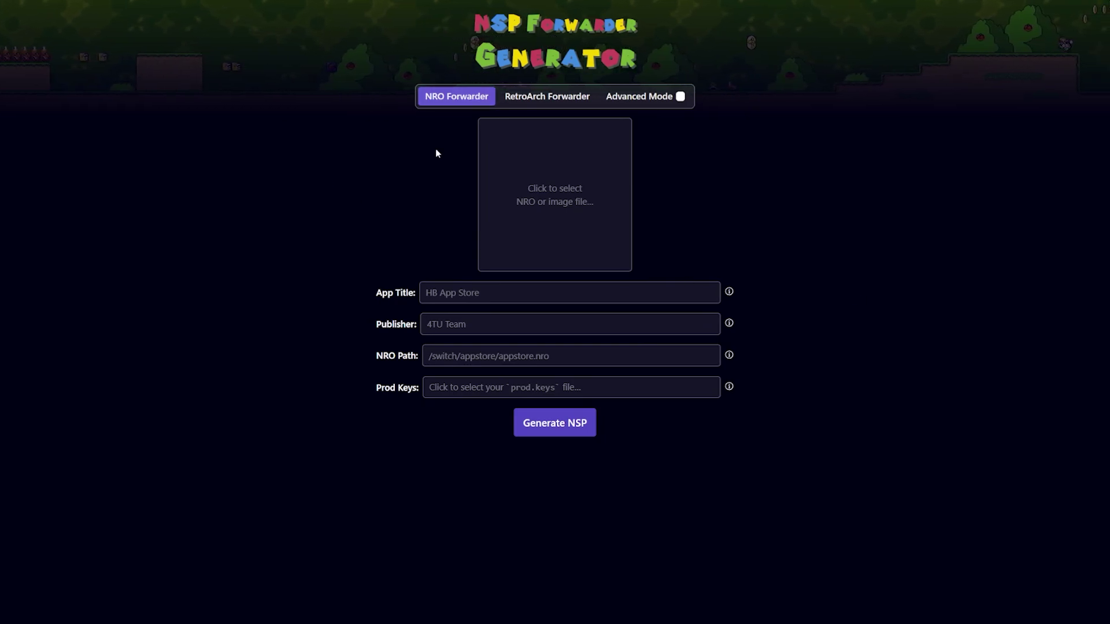
- Load hbmenu.nro from the root of the SWITCH SD drive and set the app title to Homebrew Menu
{"action": "left_click", "coordinate": [587, 210]}
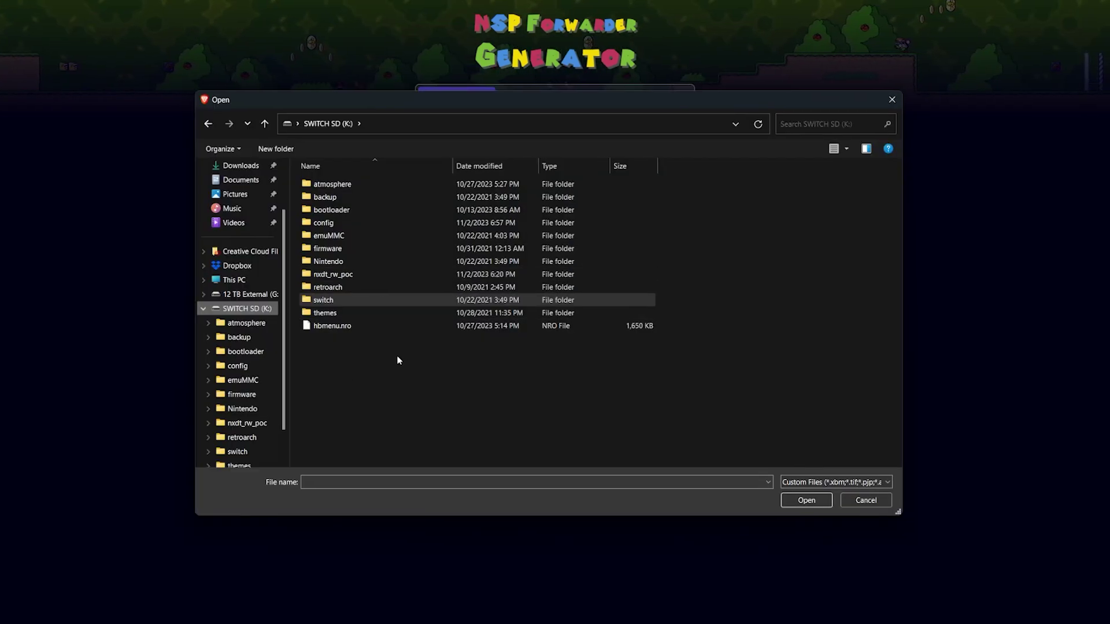
{"action": "double_click", "coordinate": [326, 301]}
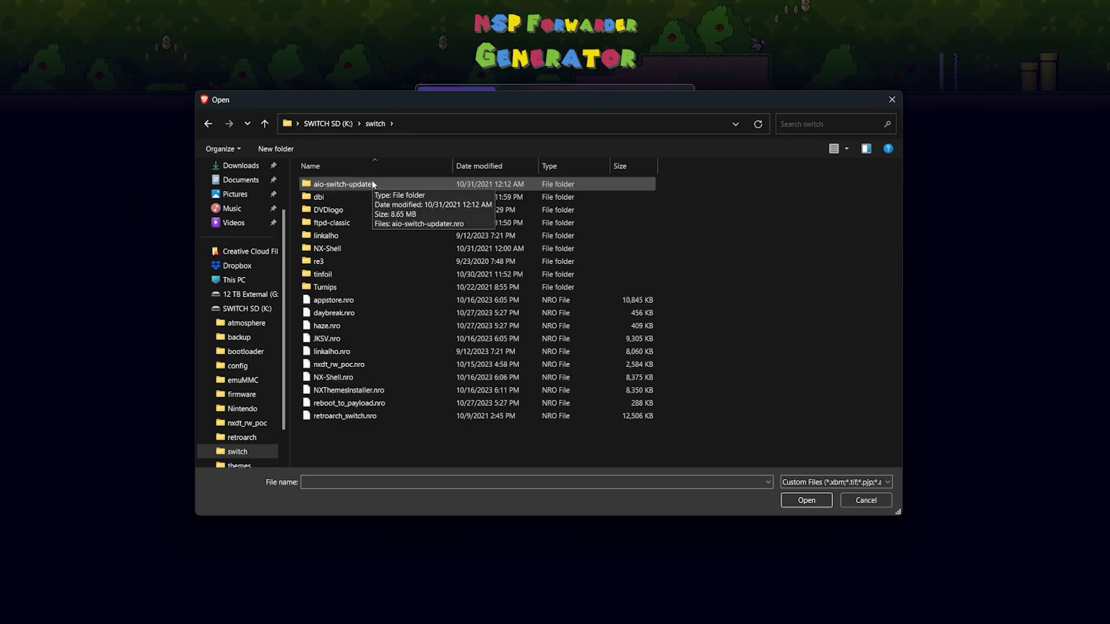
{"action": "left_click", "coordinate": [327, 124]}
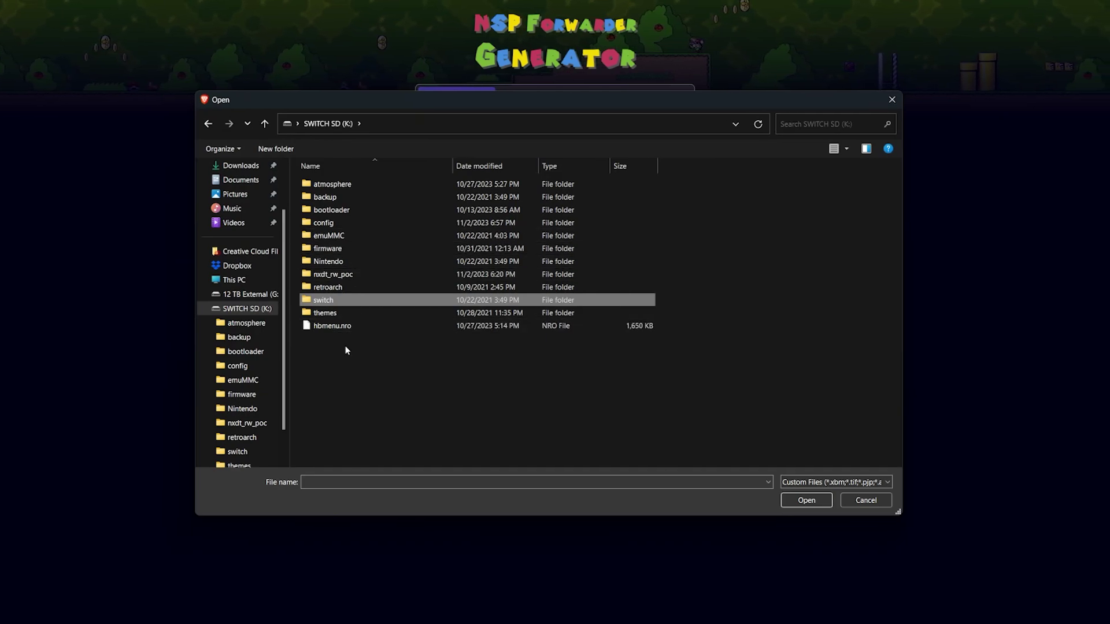
{"action": "left_click", "coordinate": [370, 327]}
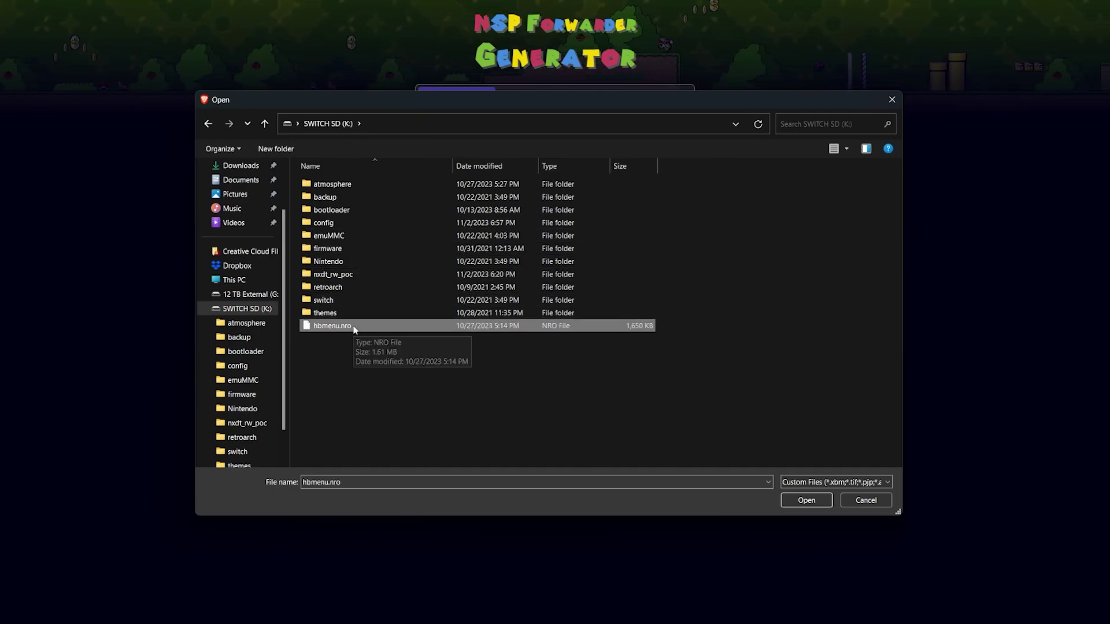
{"action": "double_click", "coordinate": [356, 326]}
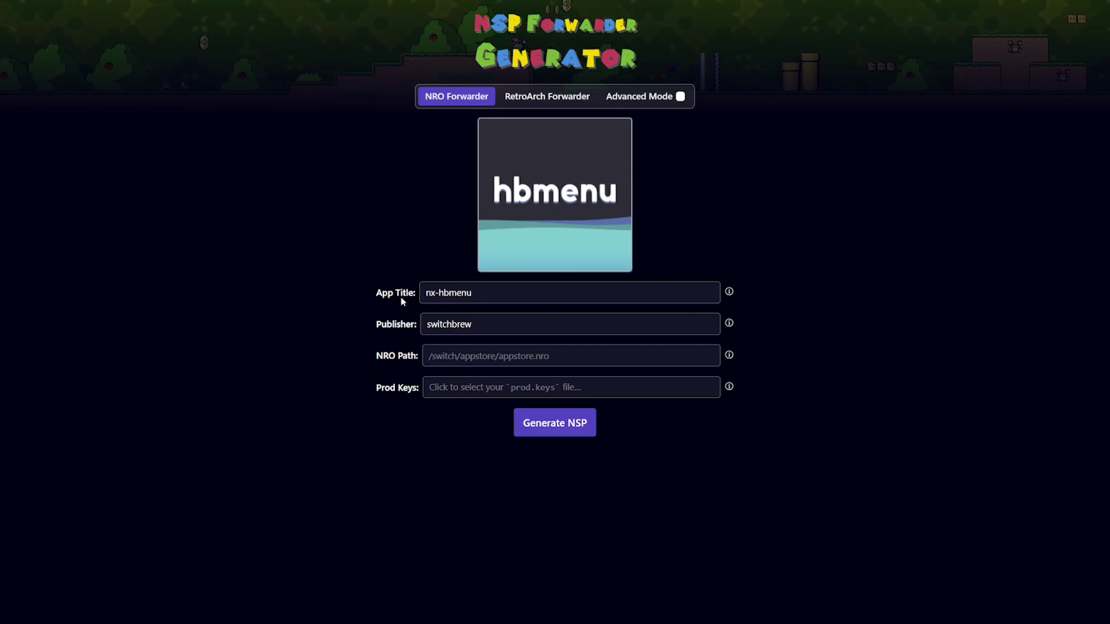
{"action": "triple_click", "coordinate": [440, 301]}
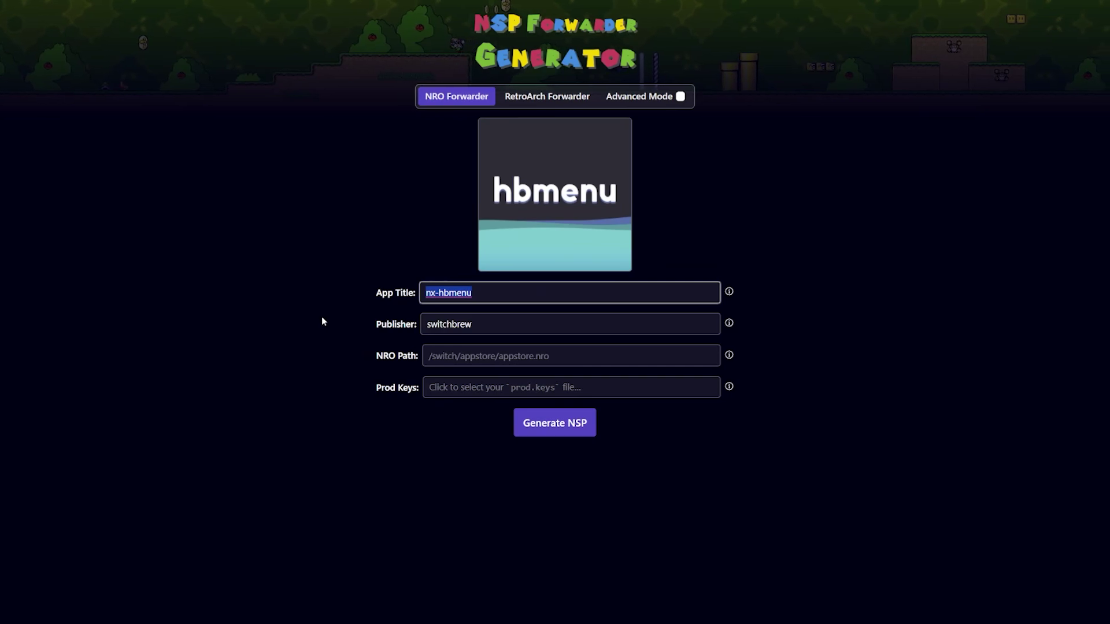
{"action": "type", "text": "Homebrew Menu"}
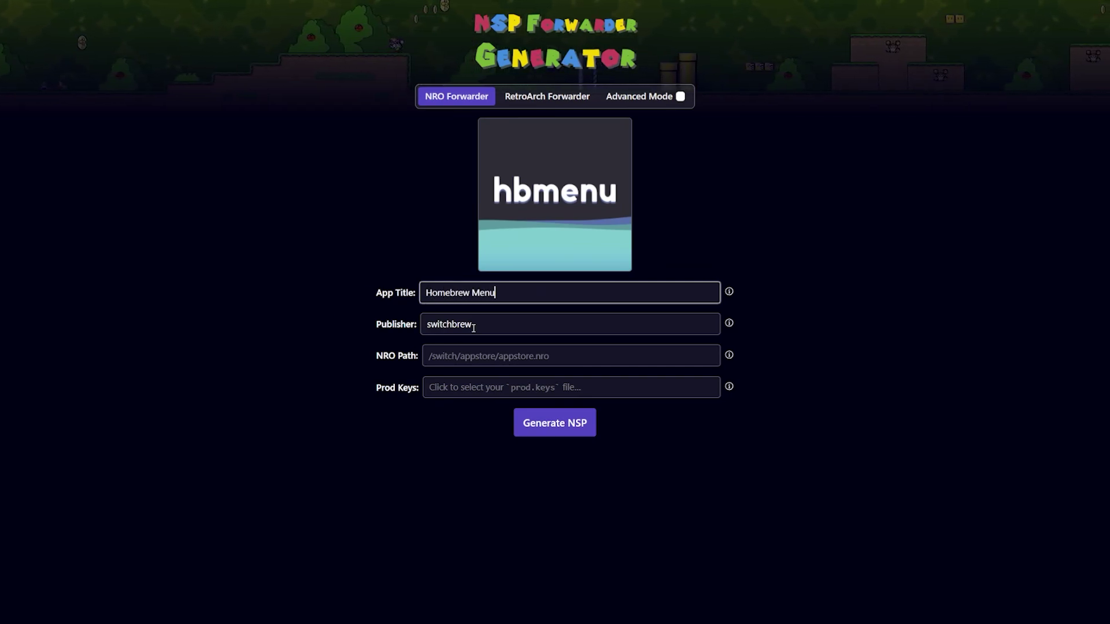
- Check where hbmenu.nro sits on the SD card in File Explorer and set the NRO path to /hbmenu.nro
{"action": "left_click", "coordinate": [462, 357]}
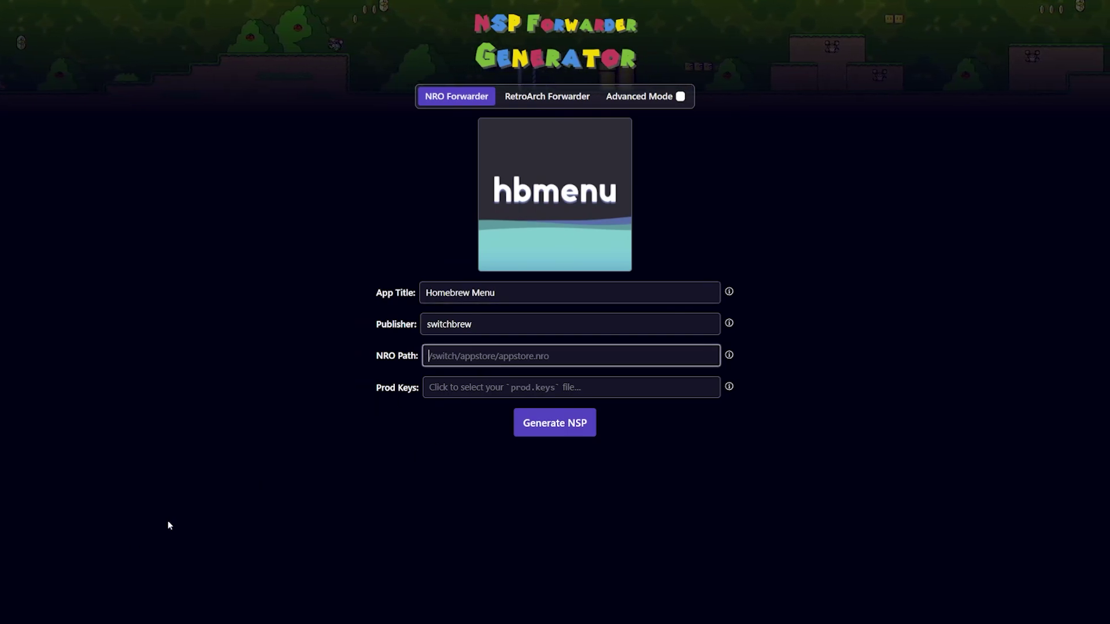
{"action": "key", "text": "super+e"}
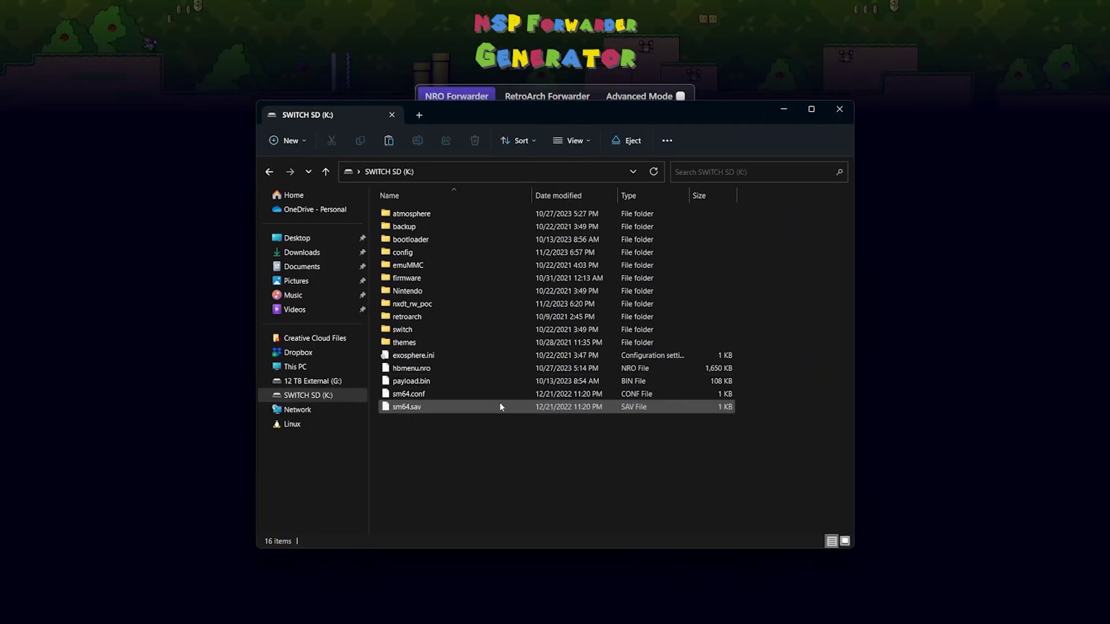
{"action": "left_click", "coordinate": [443, 168]}
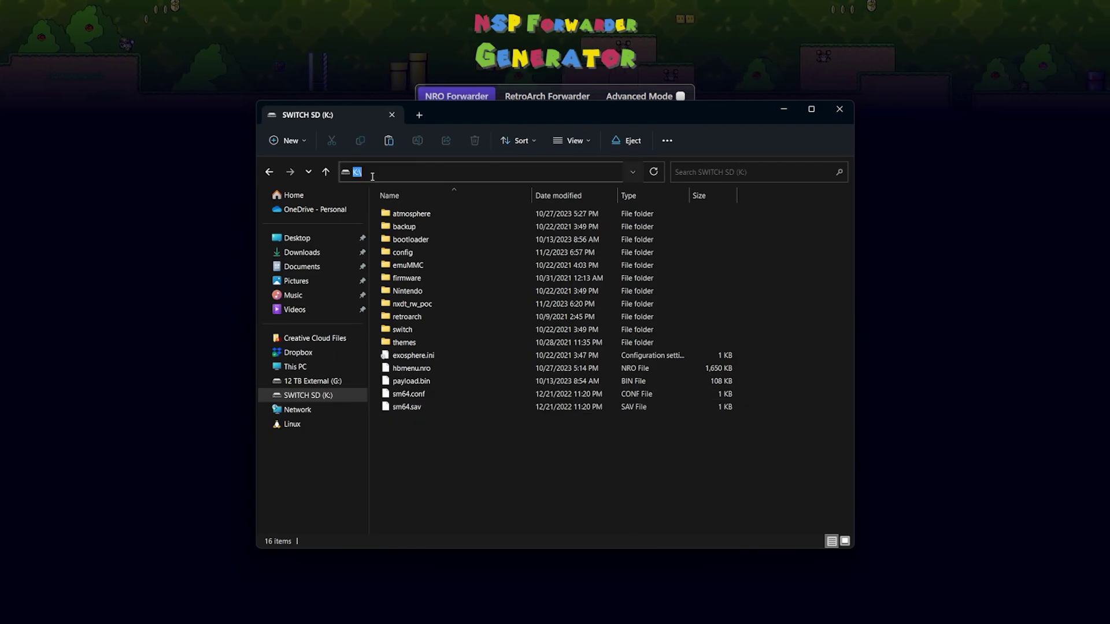
{"action": "left_click", "coordinate": [411, 368]}
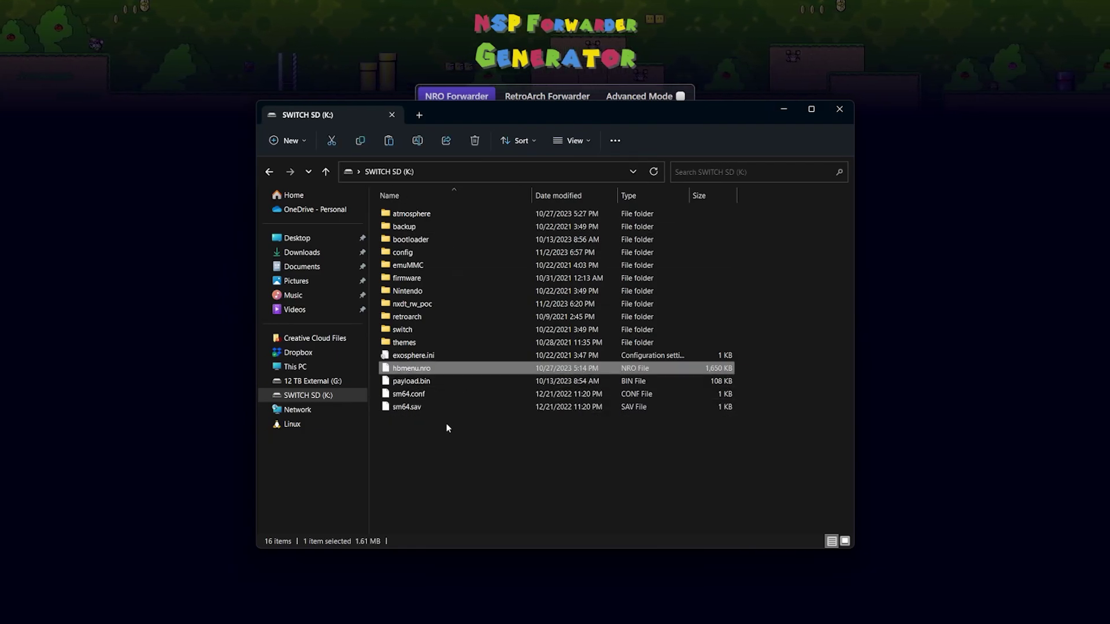
{"action": "left_click", "coordinate": [429, 369]}
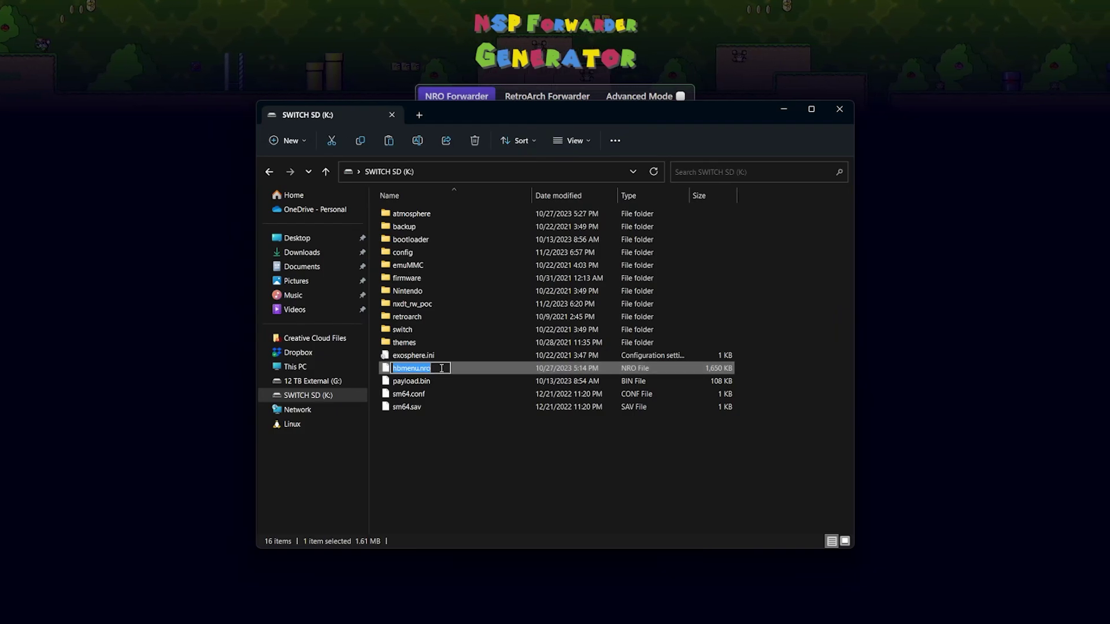
{"action": "left_click", "coordinate": [466, 452]}
{"action": "left_click", "coordinate": [783, 109]}
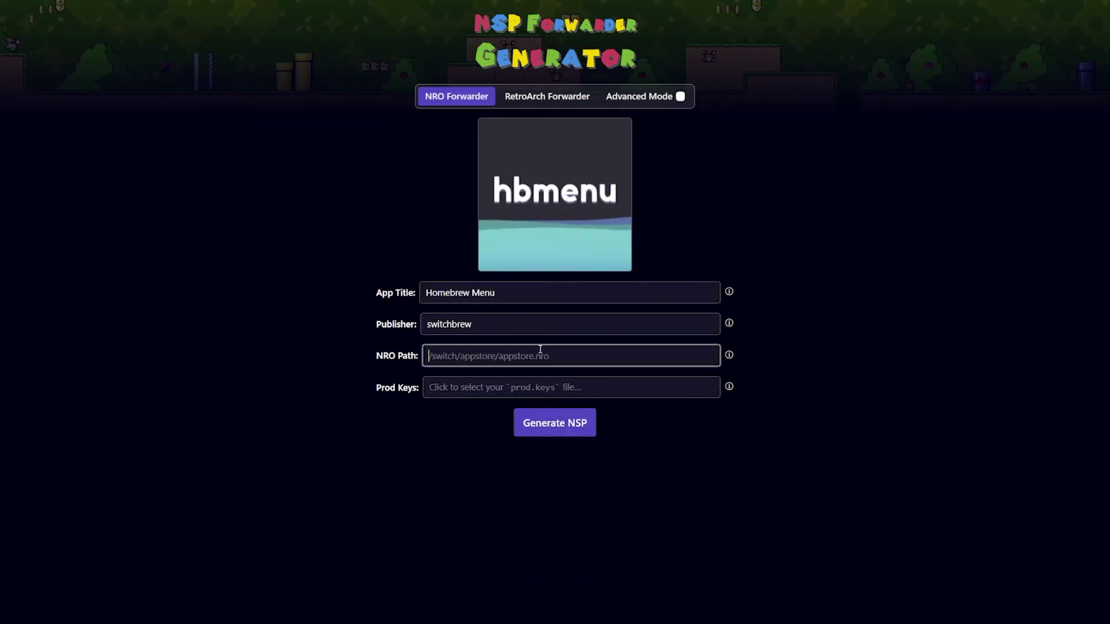
{"action": "type", "text": "hbmenu.nro"}
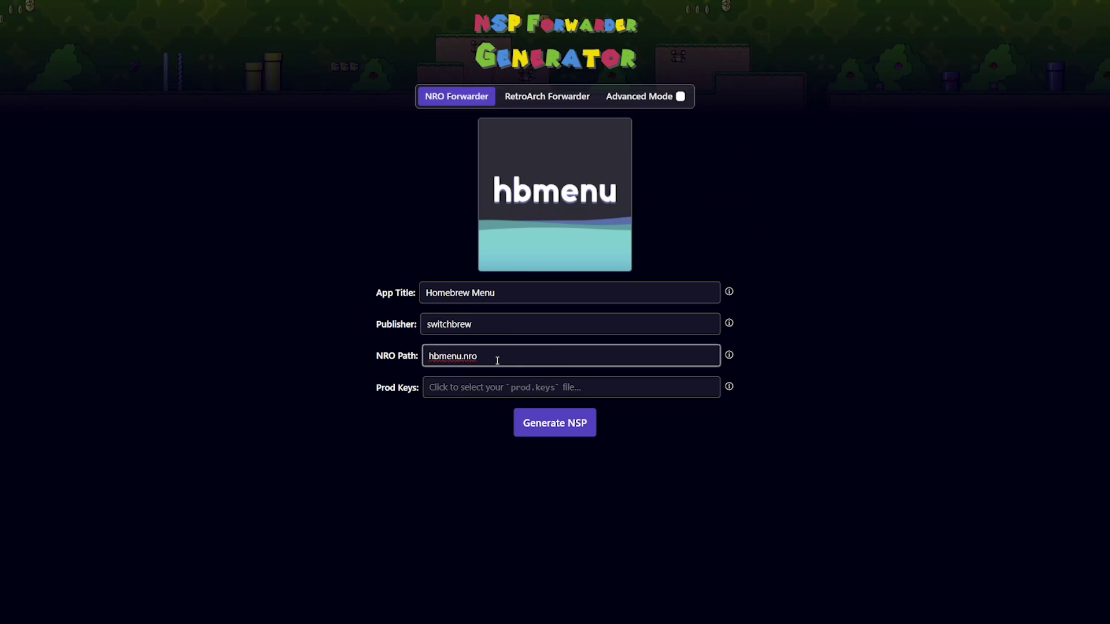
{"action": "left_click", "coordinate": [427, 356]}
{"action": "type", "text": "/"}
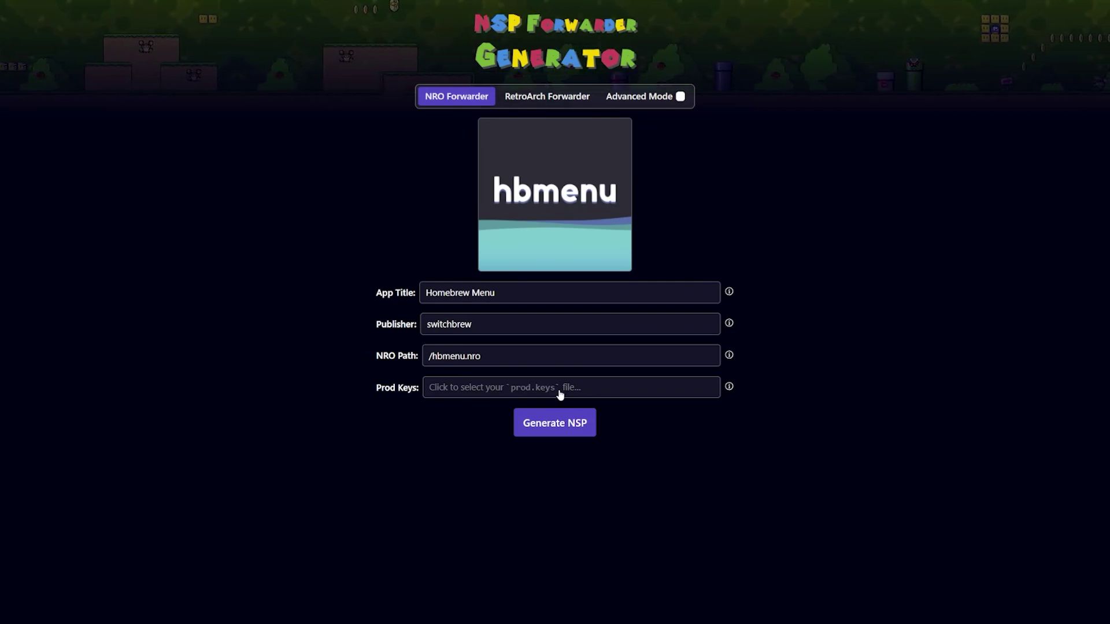
- Add prod.keys from the SD card's switch folder, and generate the Homebrew Menu NSP into the nsp folder on the desktop
{"action": "left_click", "coordinate": [609, 393]}
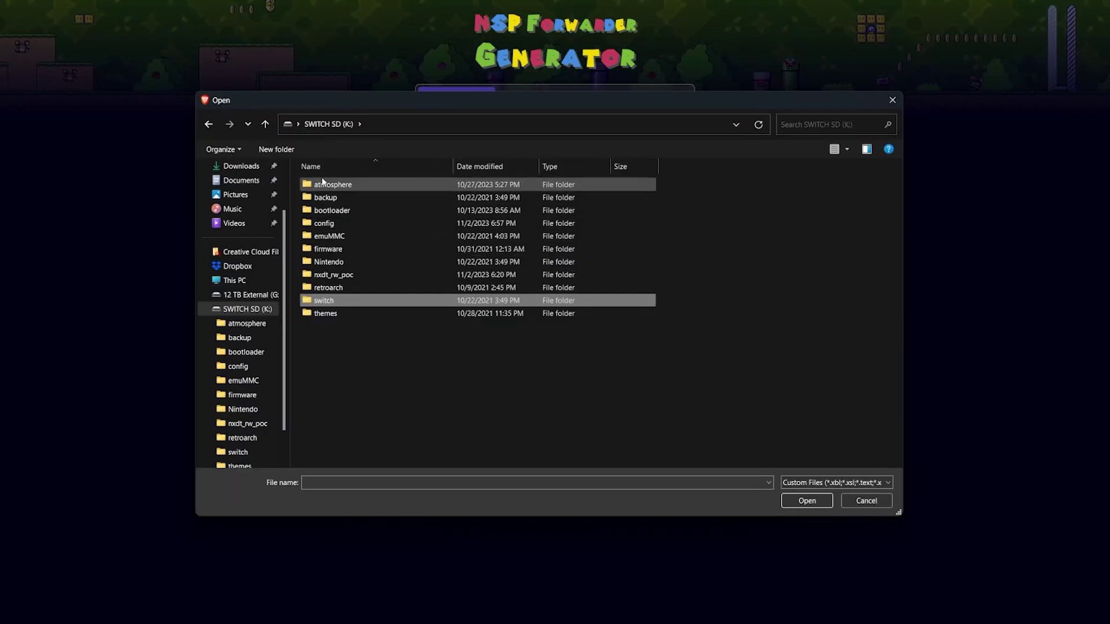
{"action": "double_click", "coordinate": [335, 303]}
{"action": "left_click", "coordinate": [346, 315]}
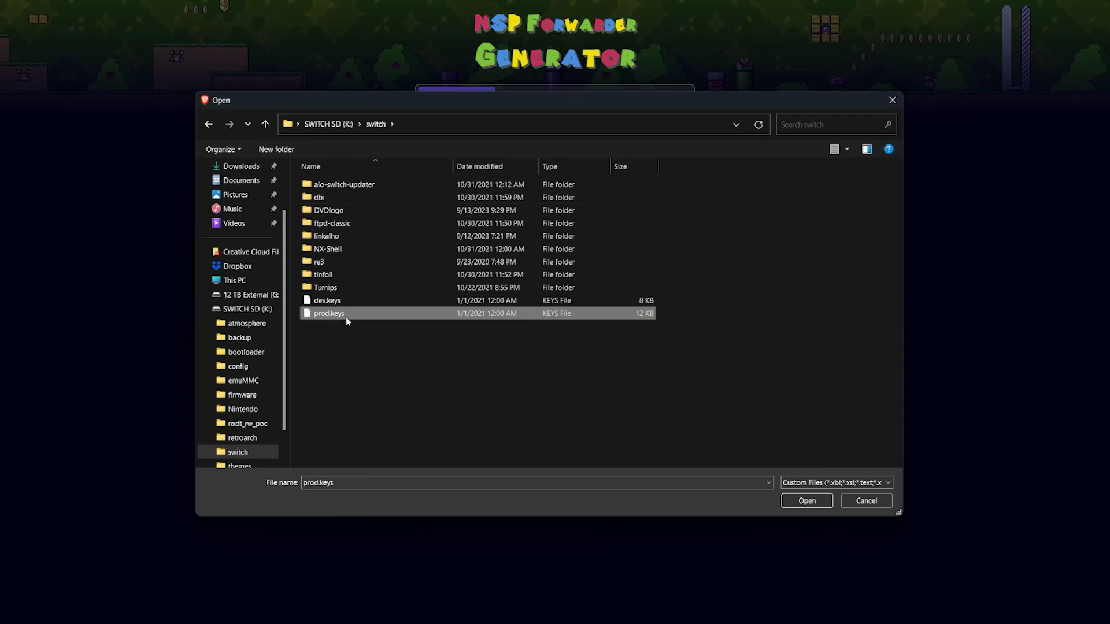
{"action": "left_click", "coordinate": [809, 502]}
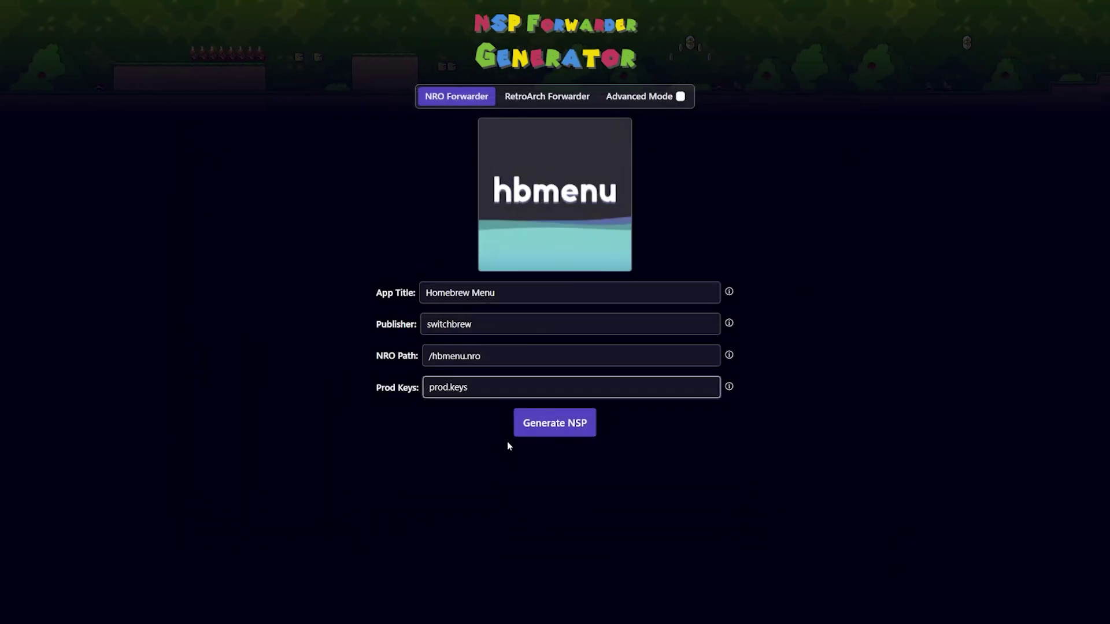
{"action": "left_click", "coordinate": [557, 427]}
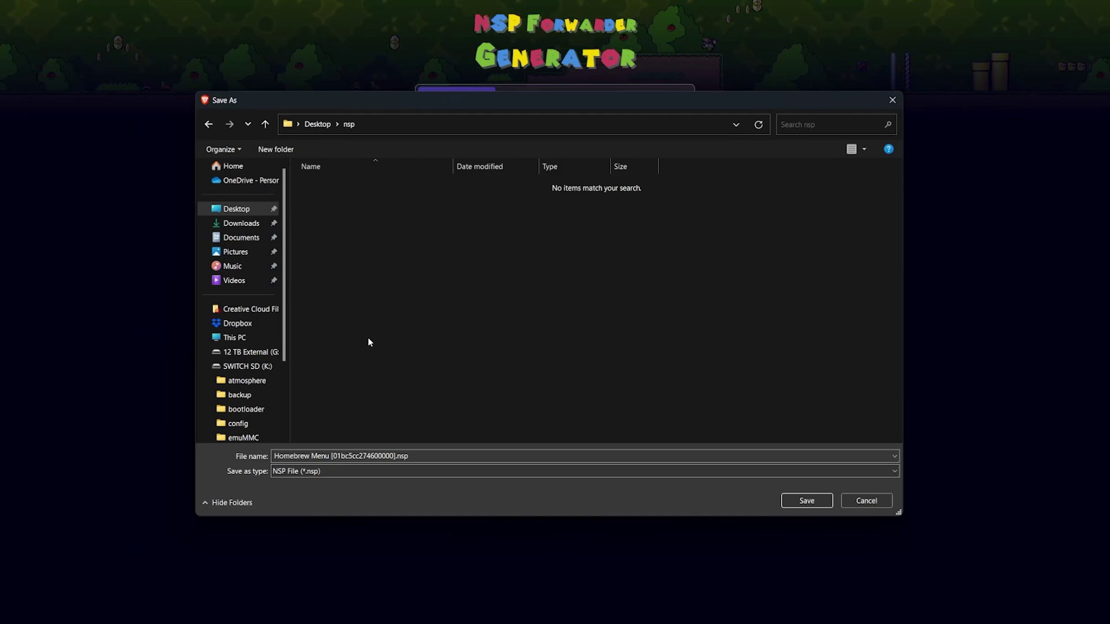
{"action": "left_click", "coordinate": [830, 502]}
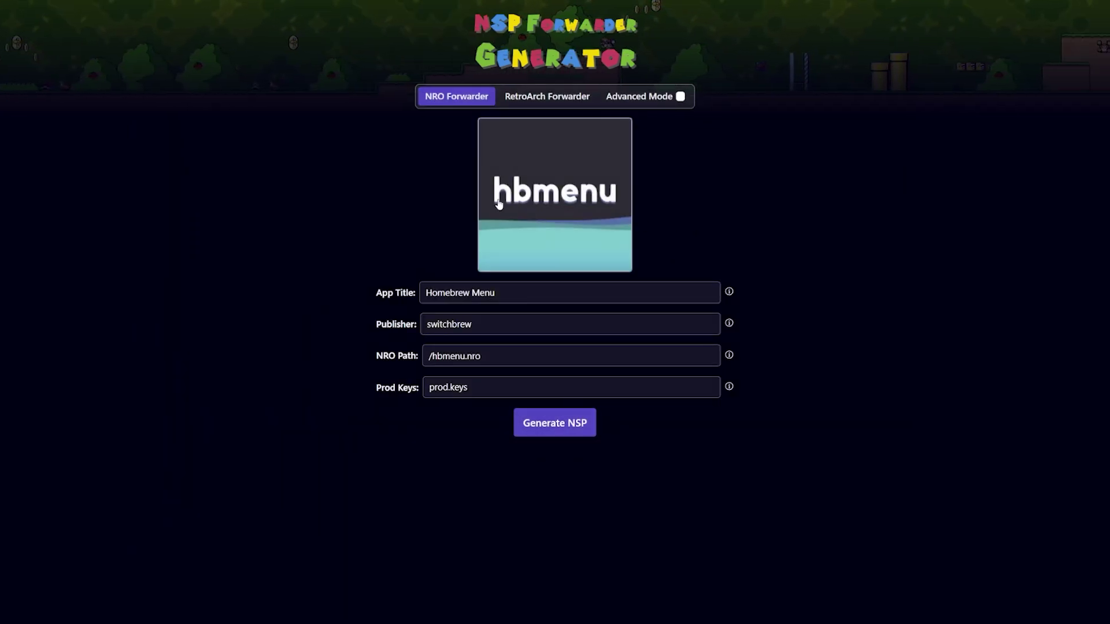
- Replace the source file with the DBI NRO from the dbi folder inside the SD card's switch folder
{"action": "left_click", "coordinate": [601, 382]}
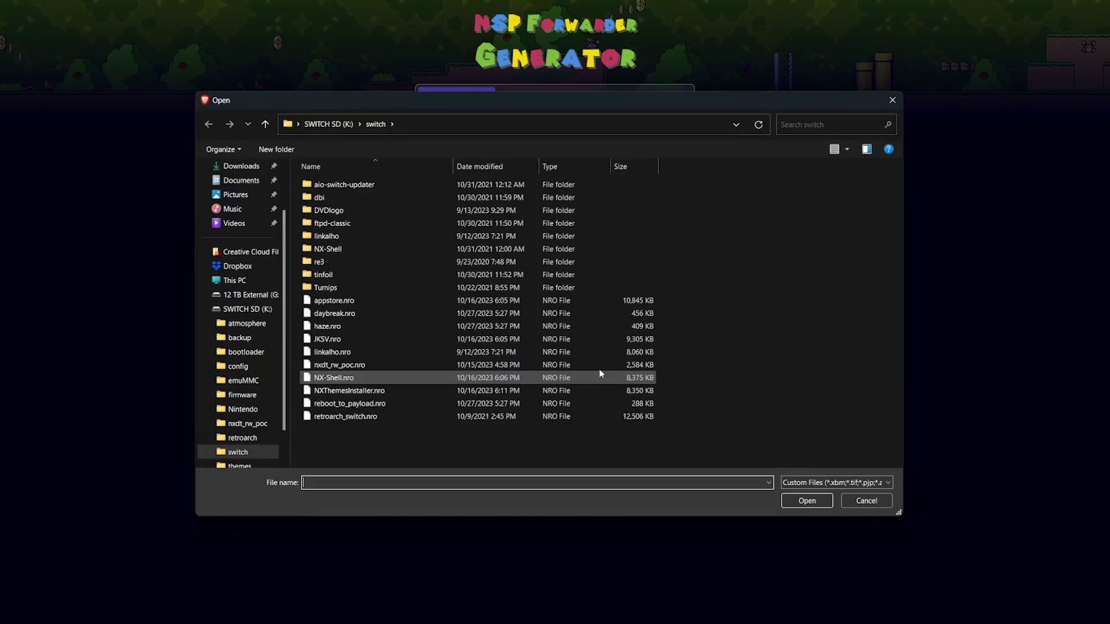
{"action": "double_click", "coordinate": [338, 198]}
{"action": "double_click", "coordinate": [348, 210]}
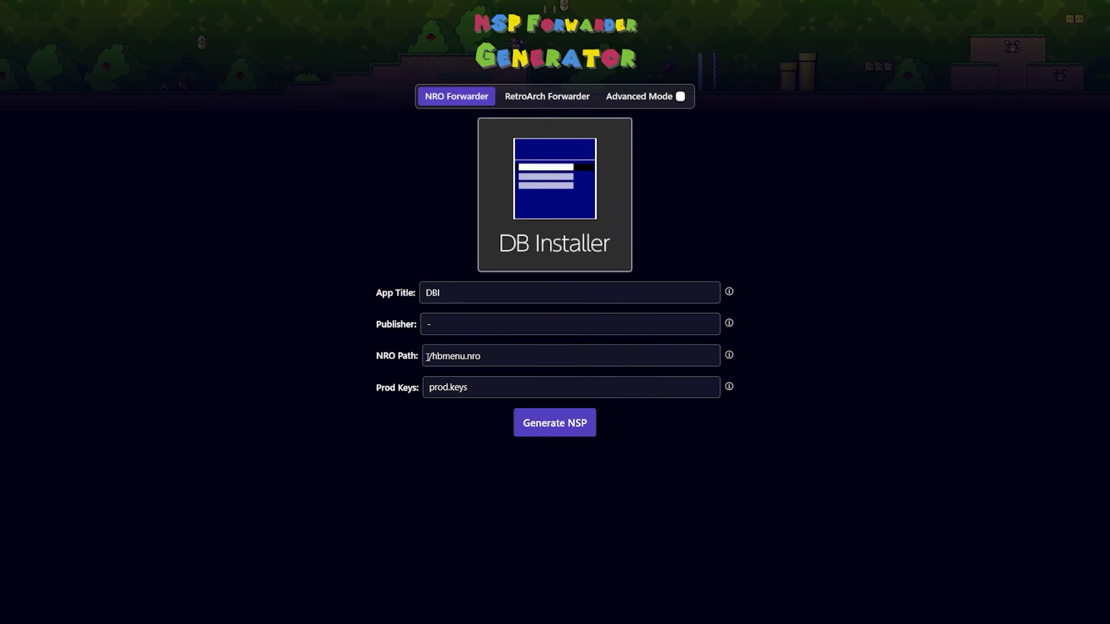
- Copy the path of the SD card's switch\dbi folder from File Explorer and paste it into the NRO path
{"action": "left_click", "coordinate": [514, 357]}
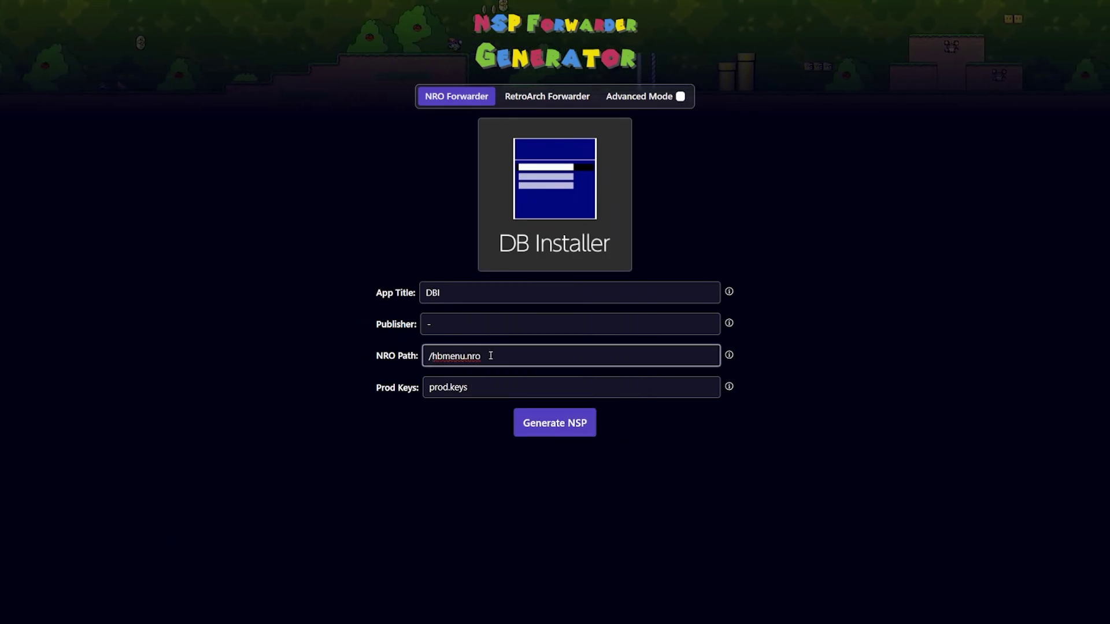
{"action": "key", "text": "alt+Tab"}
{"action": "double_click", "coordinate": [450, 326]}
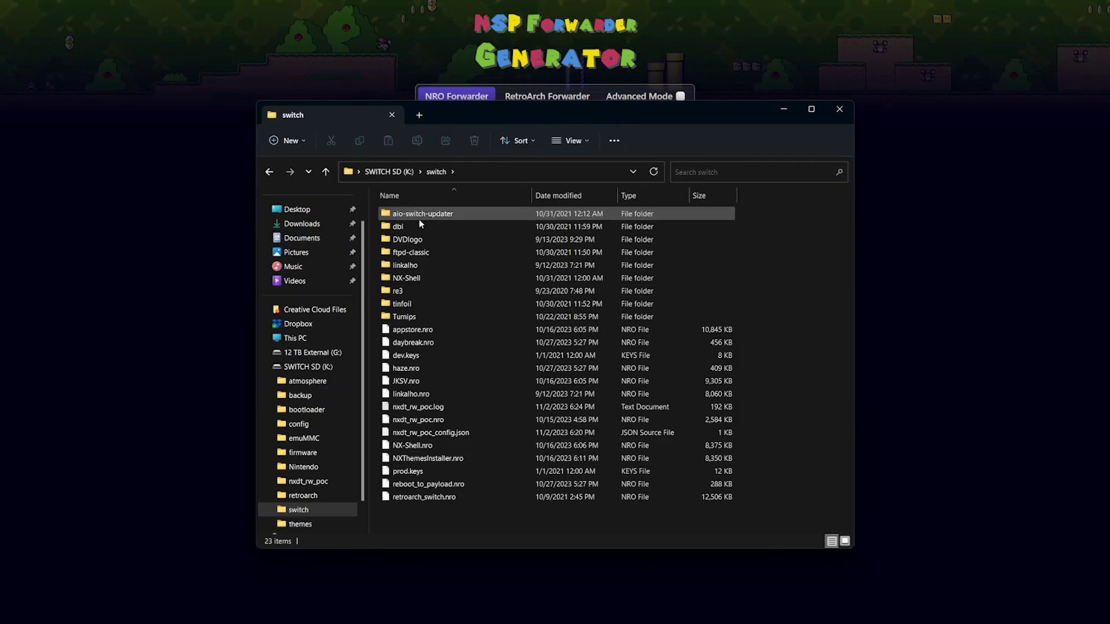
{"action": "double_click", "coordinate": [410, 226]}
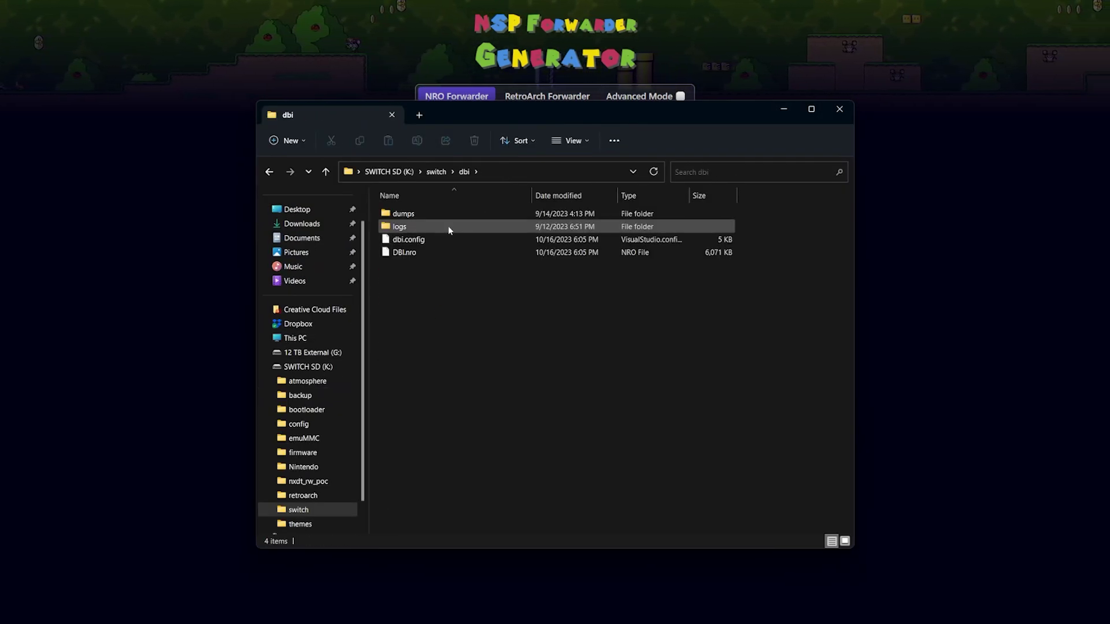
{"action": "left_click", "coordinate": [505, 179]}
{"action": "key", "text": "ctrl+c"}
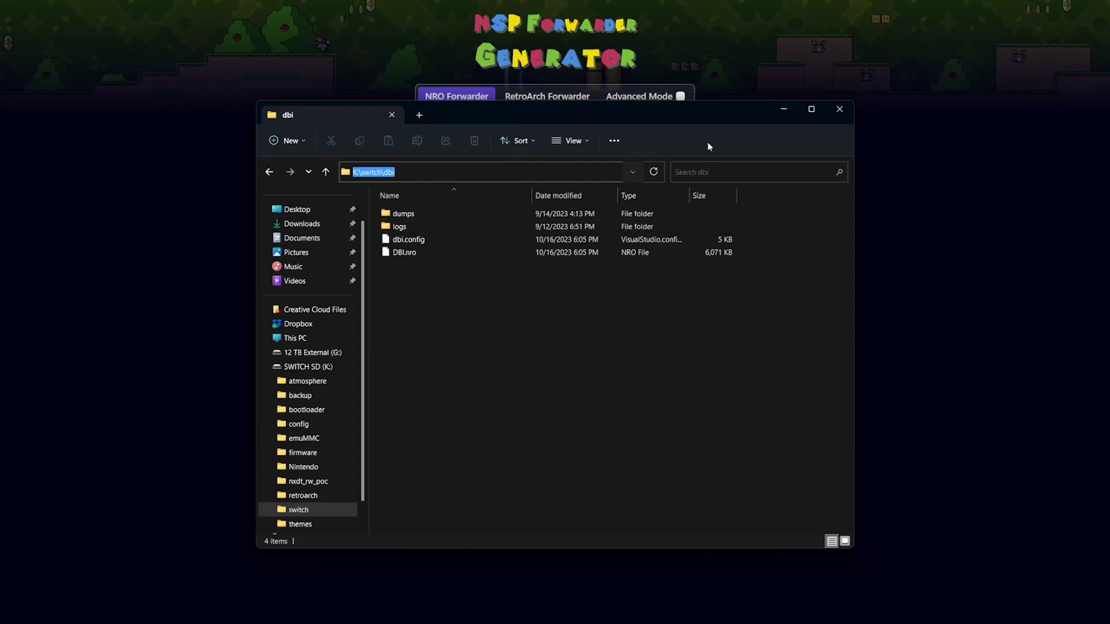
{"action": "left_click", "coordinate": [788, 114]}
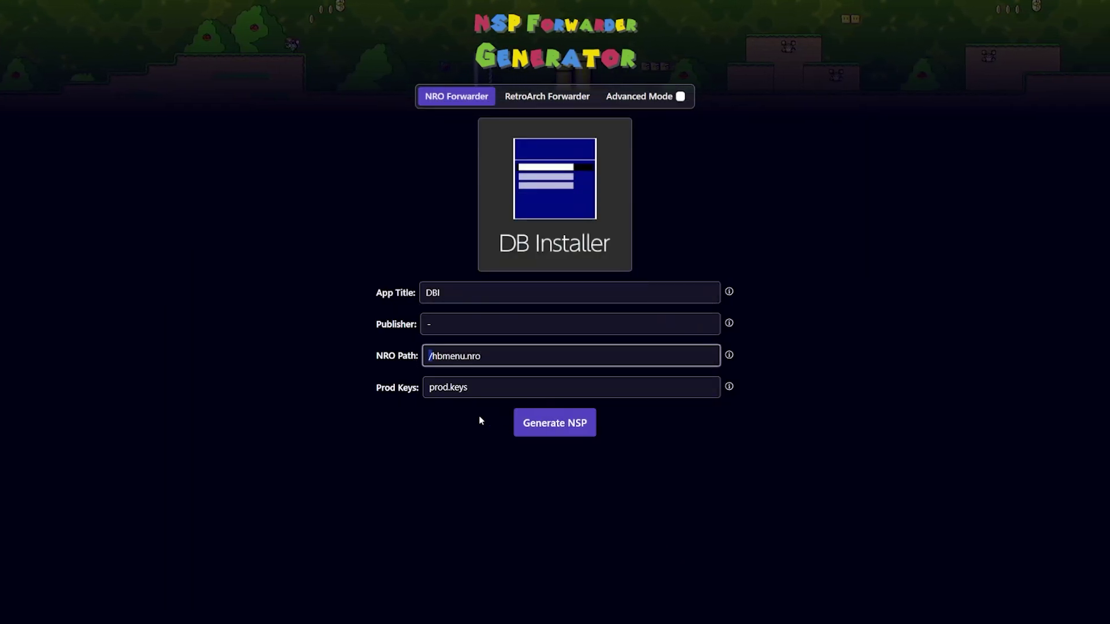
{"action": "left_click", "coordinate": [448, 353]}
{"action": "key", "text": "ctrl+v"}
- Edit the pasted NRO path to read /switch/dbi/DBI.nro, without the drive letter and with forward slashes
{"action": "left_click_drag", "start_coordinate": [436, 355], "coordinate": [348, 355]}
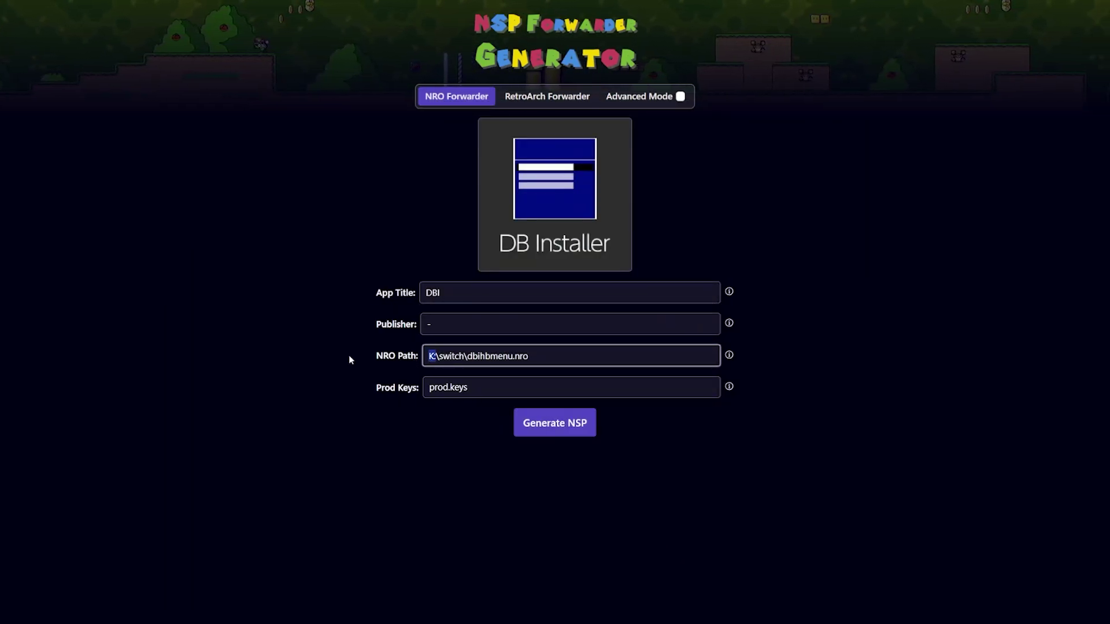
{"action": "key", "text": "BackSpace"}
{"action": "key", "text": "Delete"}
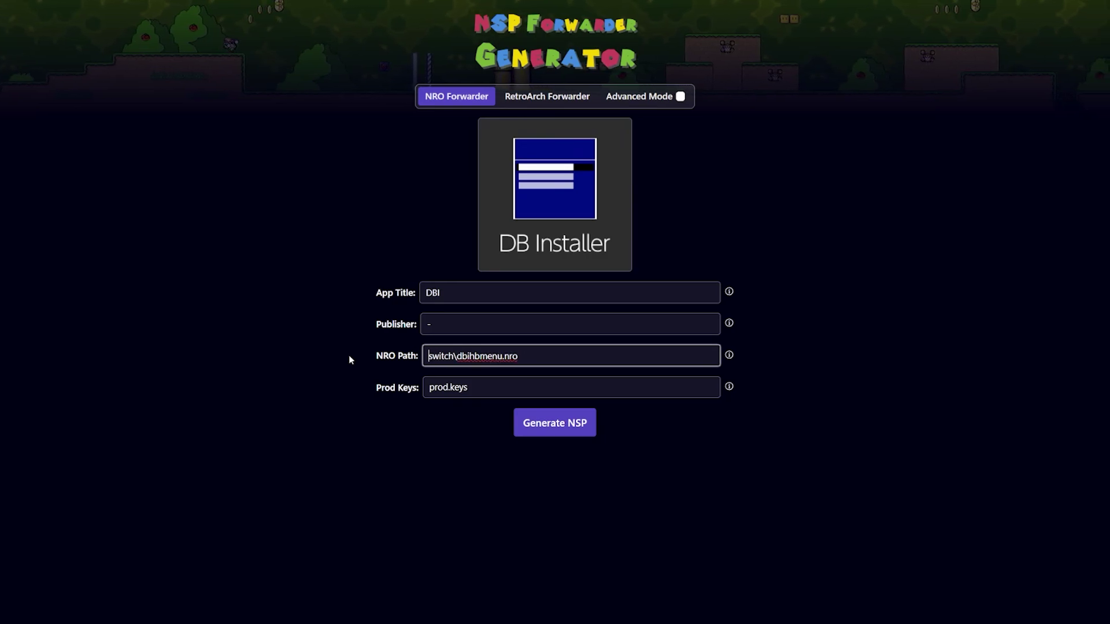
{"action": "type", "text": "/"}
{"action": "key", "text": "Right"}
{"action": "key", "text": "Right"}
{"action": "key", "text": "Right"}
{"action": "key", "text": "Right"}
{"action": "key", "text": "Right"}
{"action": "key", "text": "Right"}
{"action": "key", "text": "Delete"}
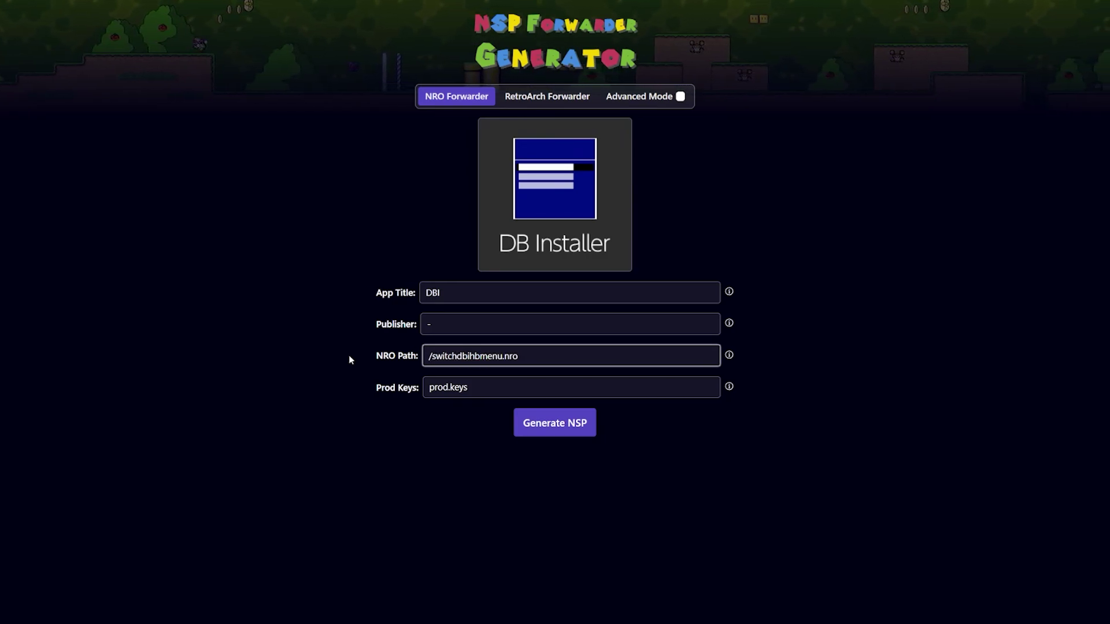
{"action": "type", "text": "/"}
{"action": "key", "text": "Right"}
{"action": "key", "text": "Right"}
{"action": "key", "text": "Right"}
{"action": "key", "text": "Delete"}
{"action": "key", "text": "Delete"}
{"action": "type", "text": "/"}
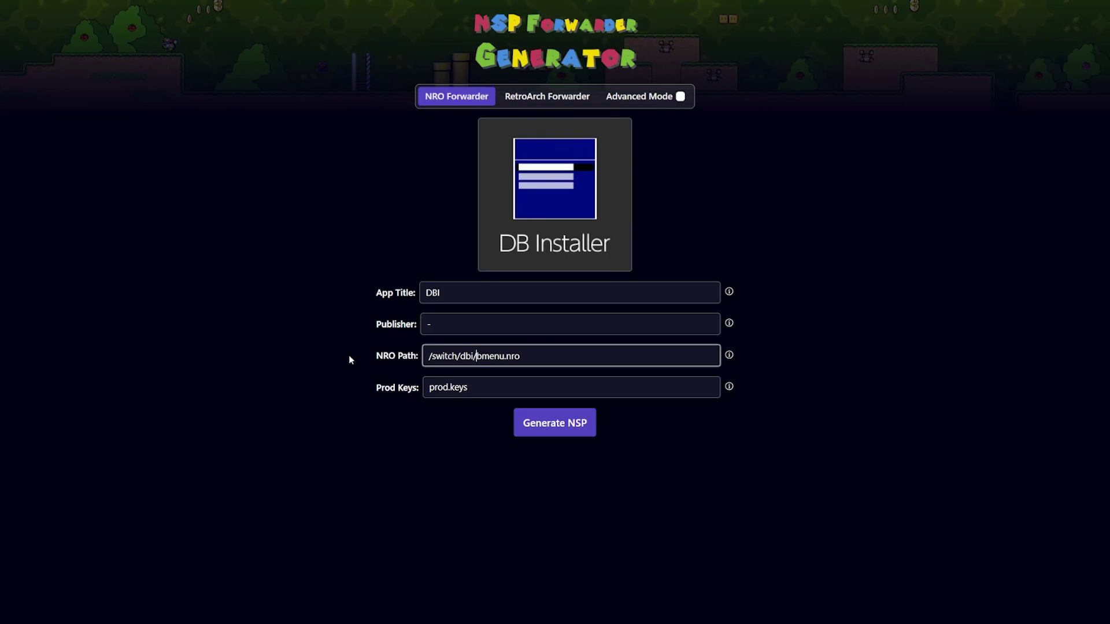
{"action": "key", "text": "Delete"}
{"action": "key", "text": "Delete"}
{"action": "key", "text": "Delete"}
{"action": "key", "text": "Delete"}
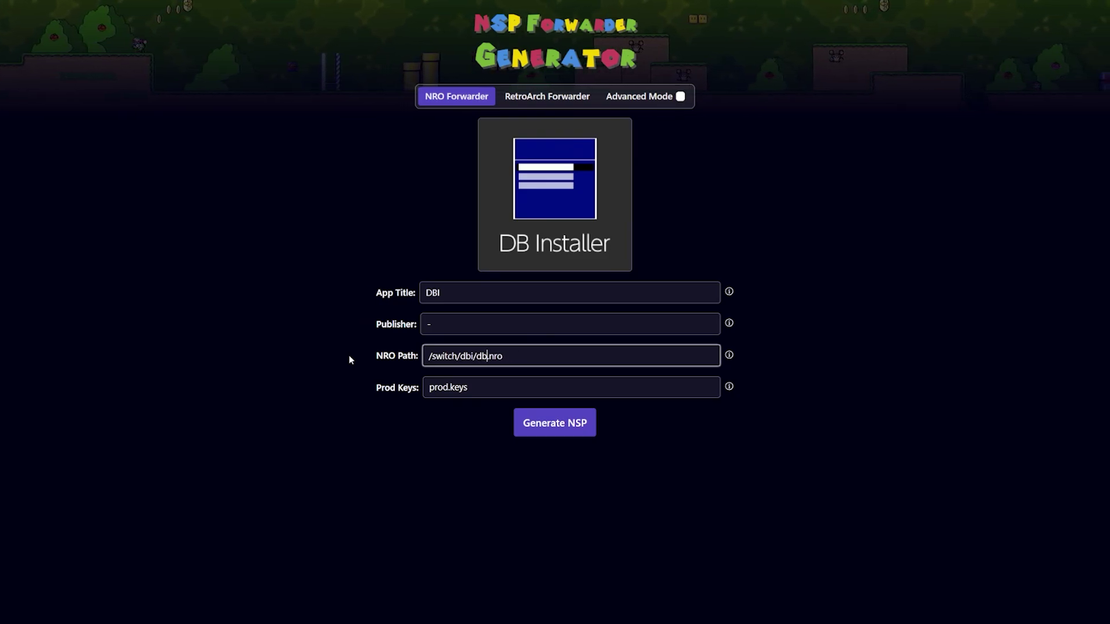
{"action": "type", "text": "DBI"}
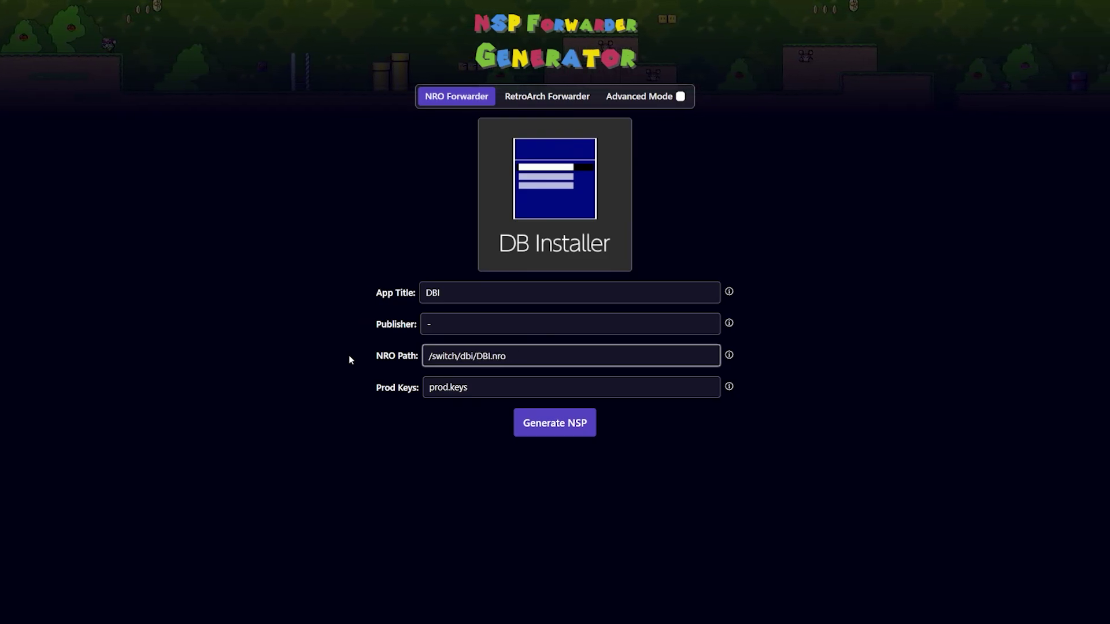
{"action": "left_click", "coordinate": [455, 448]}
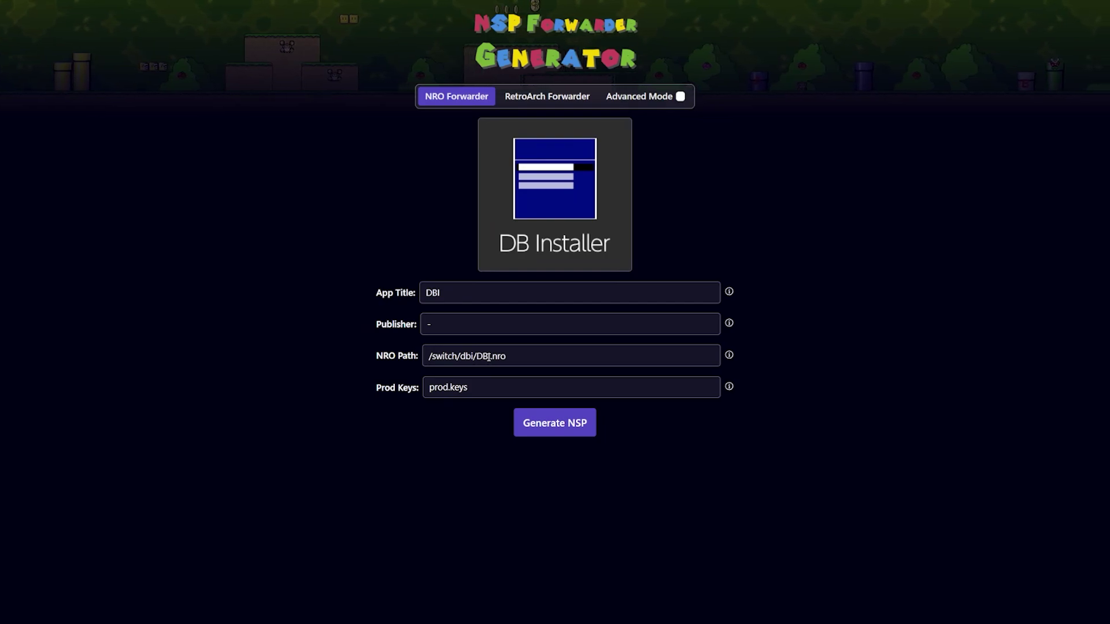
- Generate the DBI forwarder NSP into the nsp folder on the desktop, and turn on Advanced Mode
{"action": "left_click", "coordinate": [541, 429]}
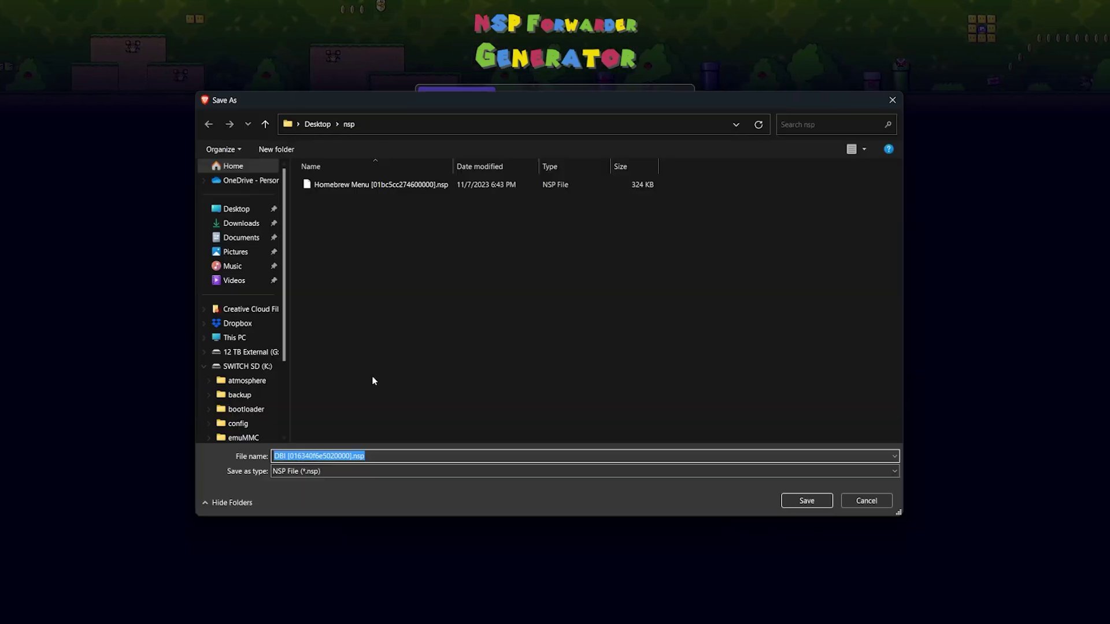
{"action": "left_click", "coordinate": [796, 502]}
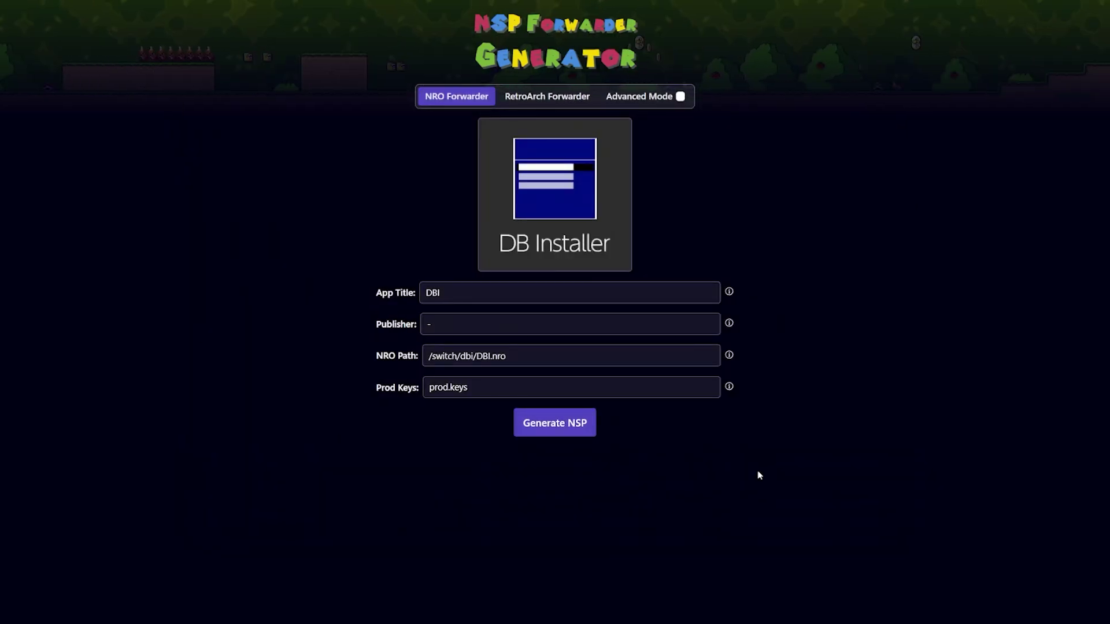
{"action": "left_click", "coordinate": [651, 96]}
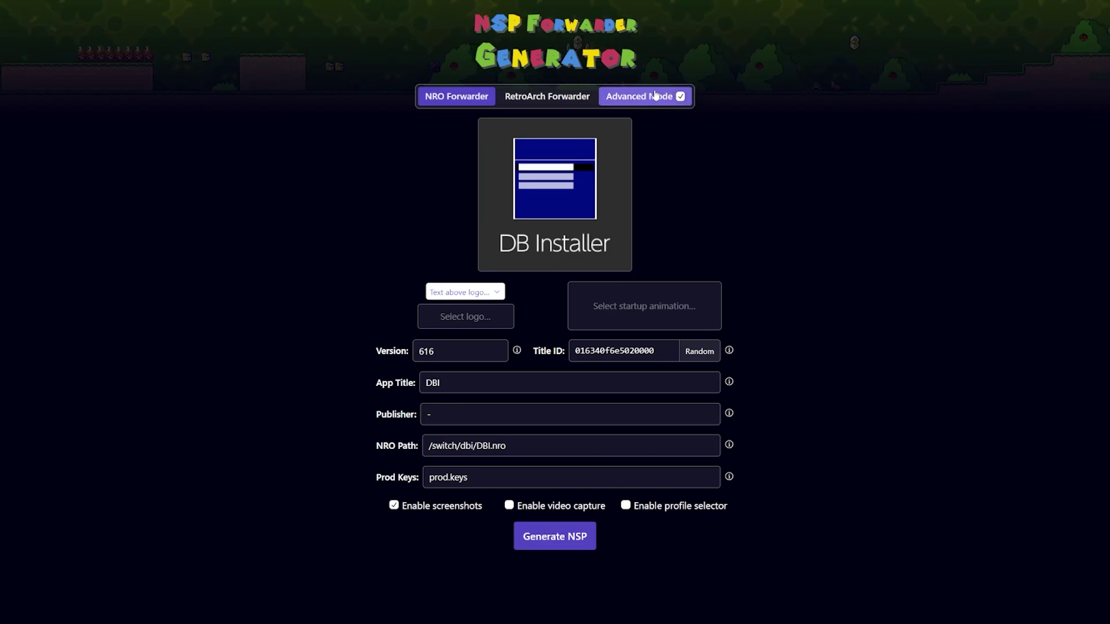
- Check which image file types the logo selector accepts, and view the startup animation selector without choosing a file
{"action": "left_click", "coordinate": [462, 322]}
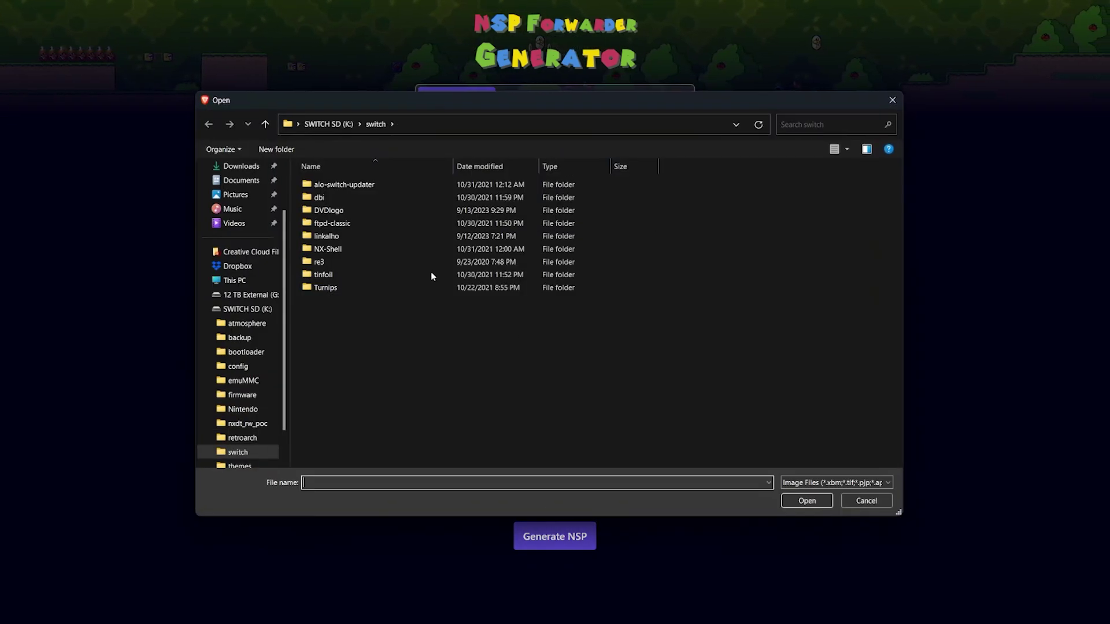
{"action": "left_click", "coordinate": [858, 485]}
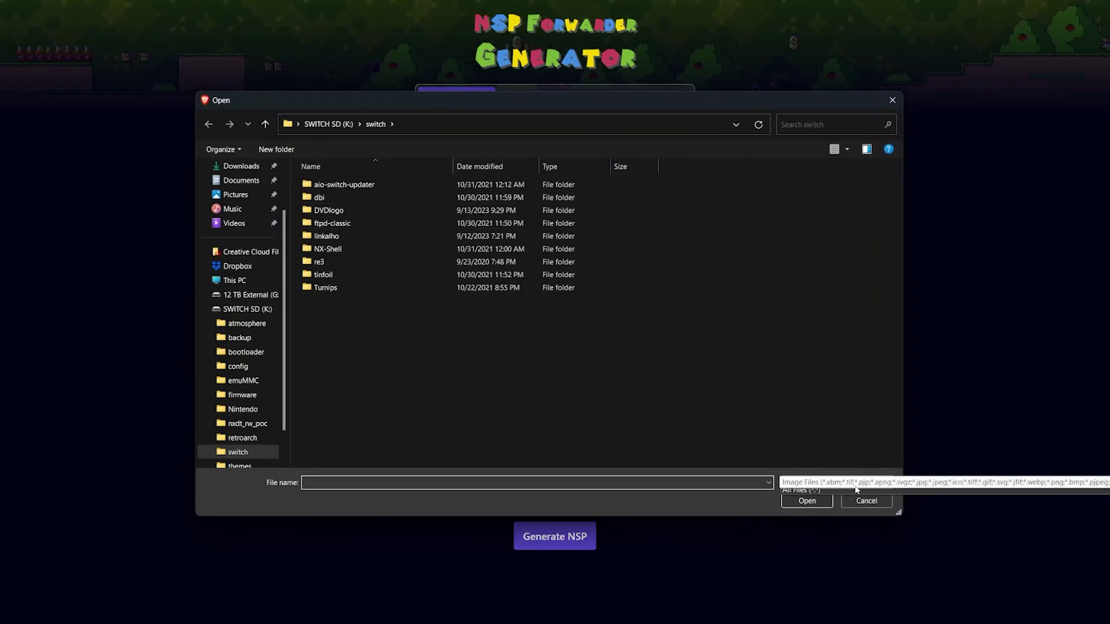
{"action": "left_click", "coordinate": [847, 484]}
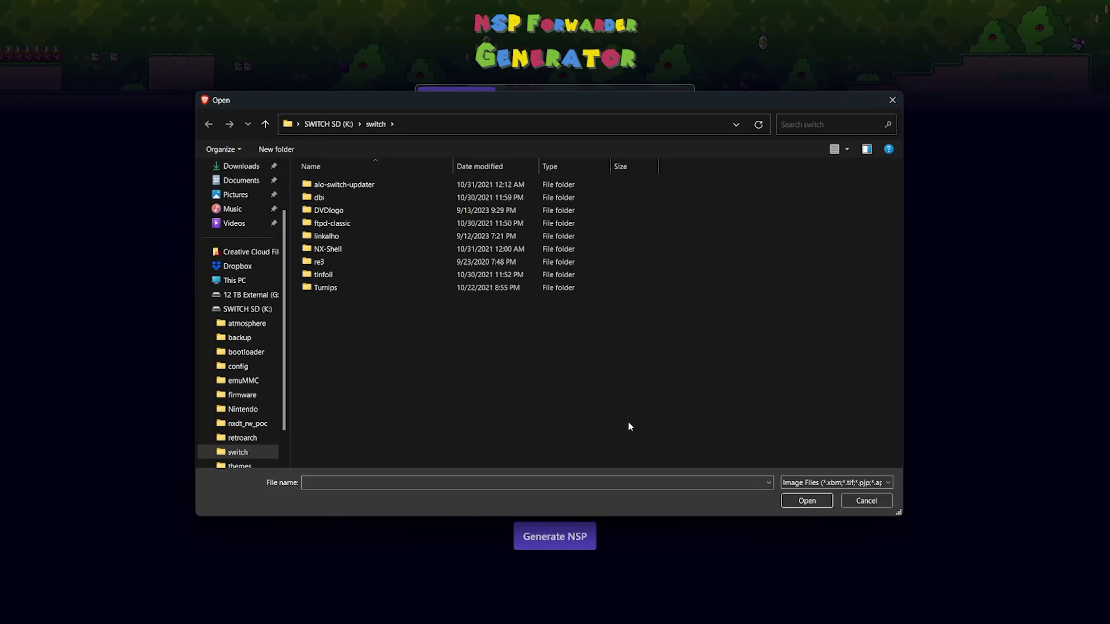
{"action": "left_click", "coordinate": [867, 501]}
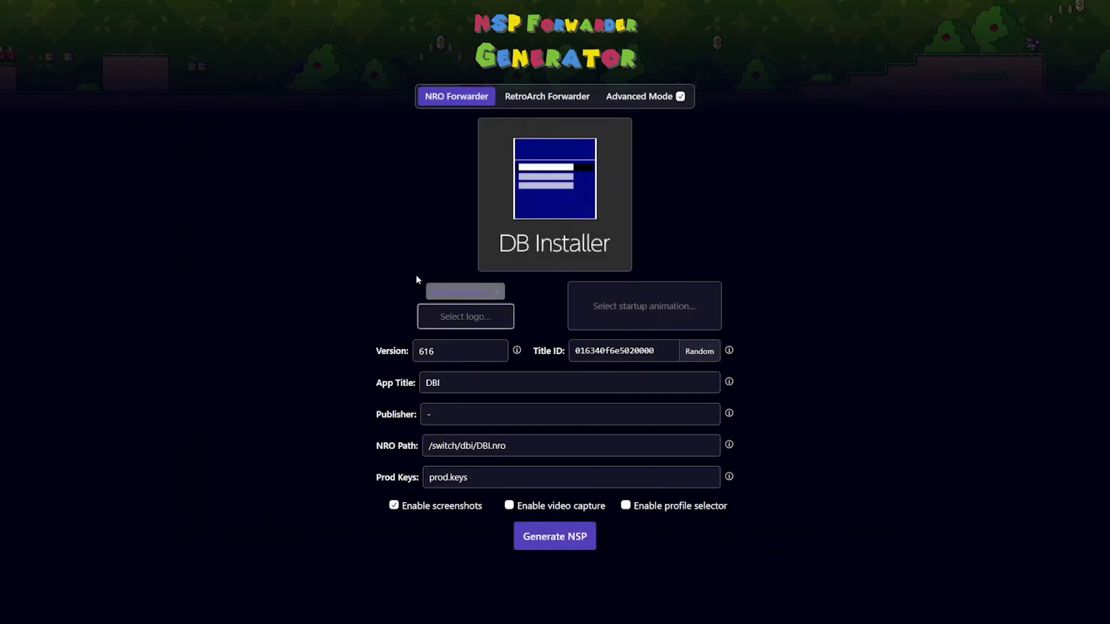
{"action": "left_click", "coordinate": [665, 320]}
{"action": "left_click", "coordinate": [843, 501]}
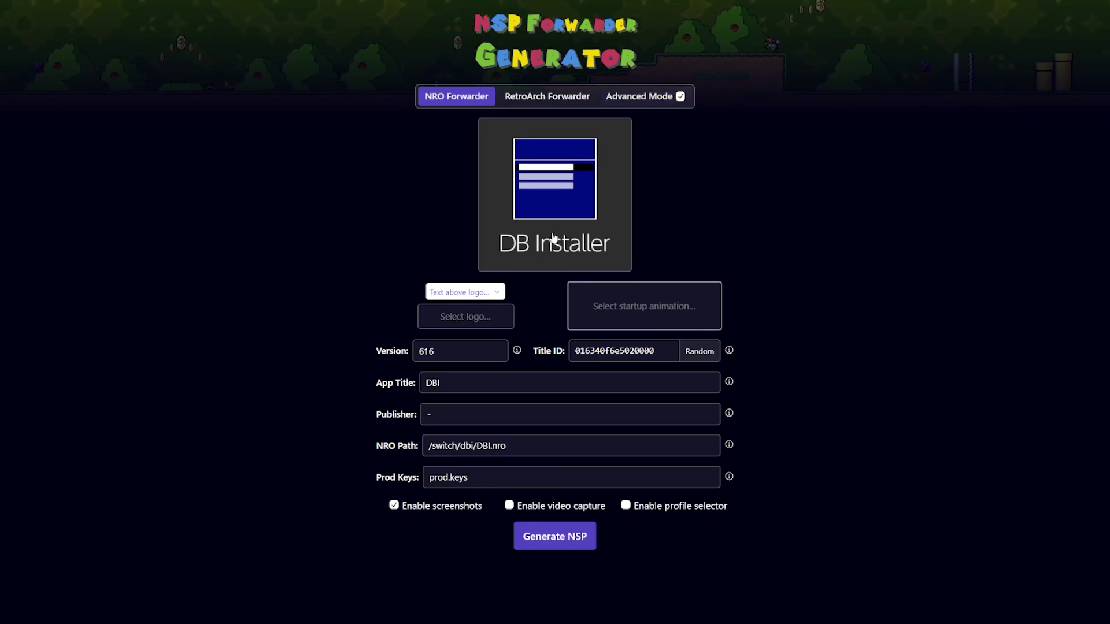
- Replace the source file with appstore.nro from the SD card's switch folder
{"action": "mouse_move", "coordinate": [544, 225]}
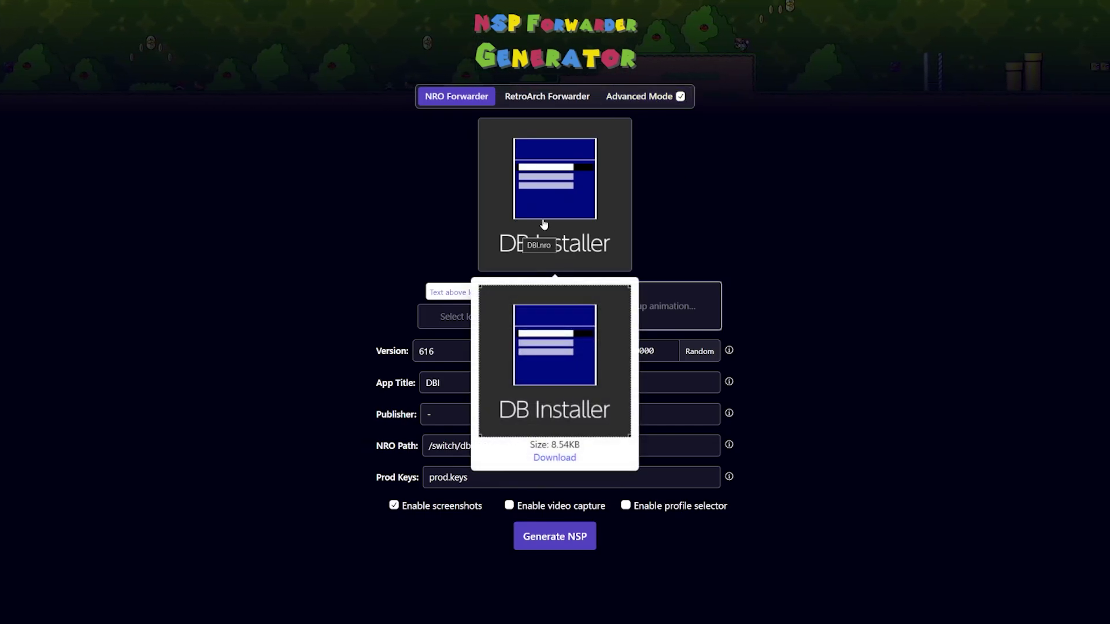
{"action": "left_click", "coordinate": [543, 225]}
{"action": "left_click", "coordinate": [324, 298]}
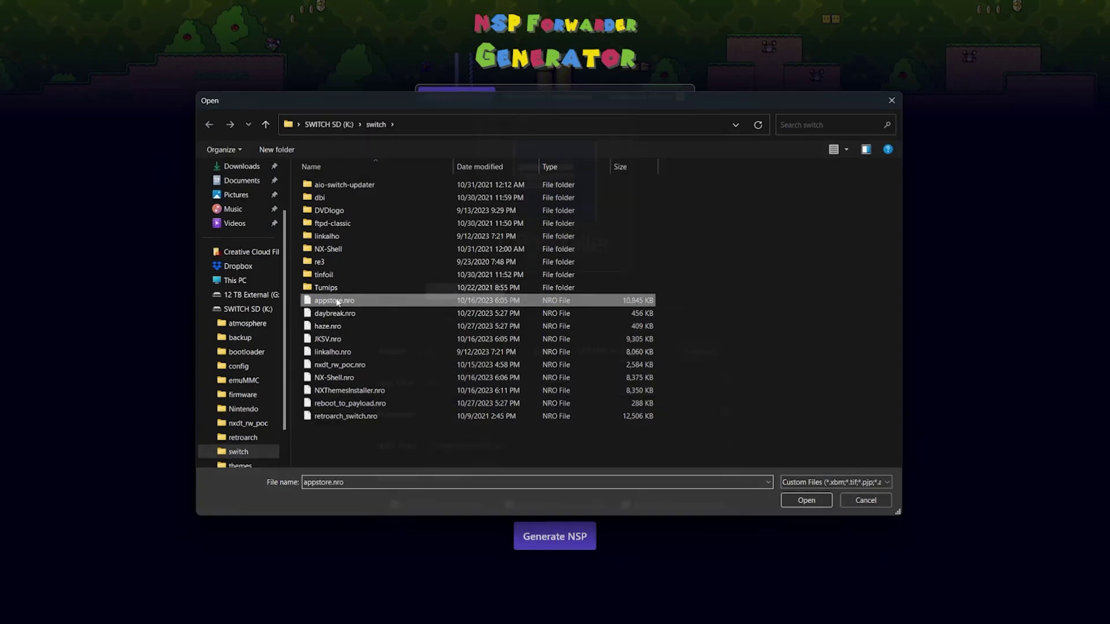
{"action": "double_click", "coordinate": [324, 298]}
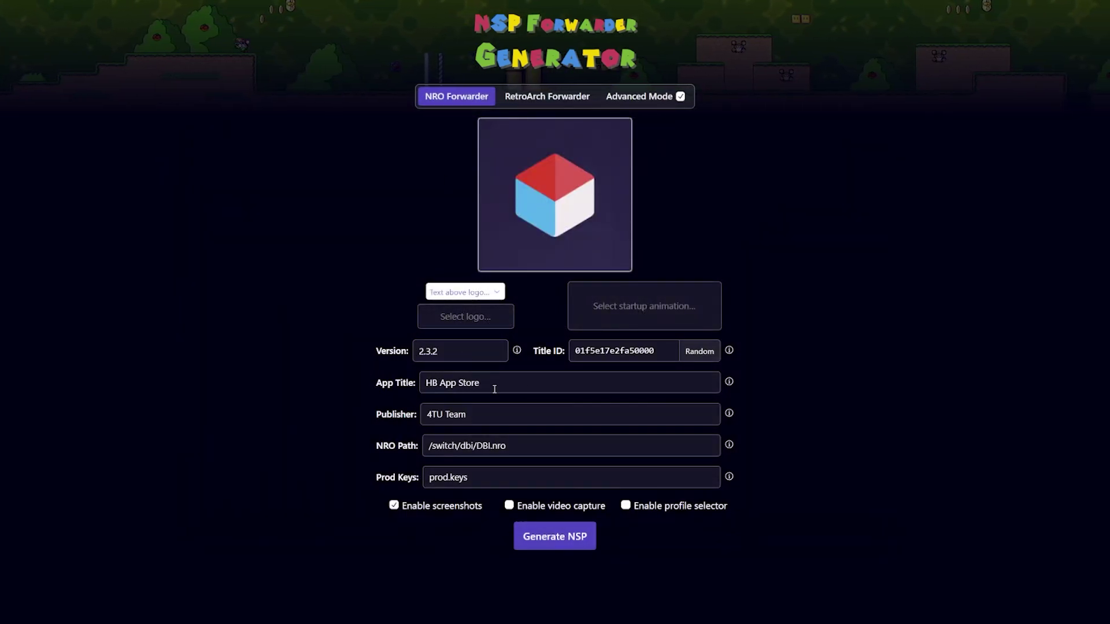
- Change the app title to Homebrew App Store
{"action": "left_click", "coordinate": [428, 382]}
{"action": "key", "text": "Delete"}
{"action": "type", "text": "omebrew"}
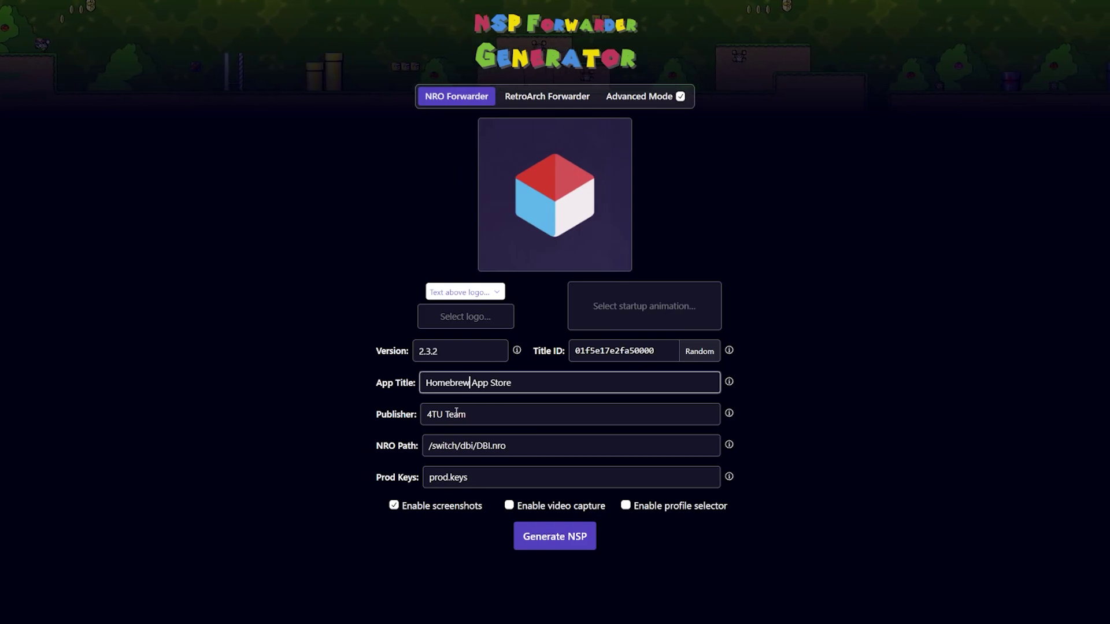
- Set the NRO path to /switch/appstore.nro, and generate the Homebrew App Store NSP into the nsp folder on the desktop
{"action": "left_click", "coordinate": [473, 445]}
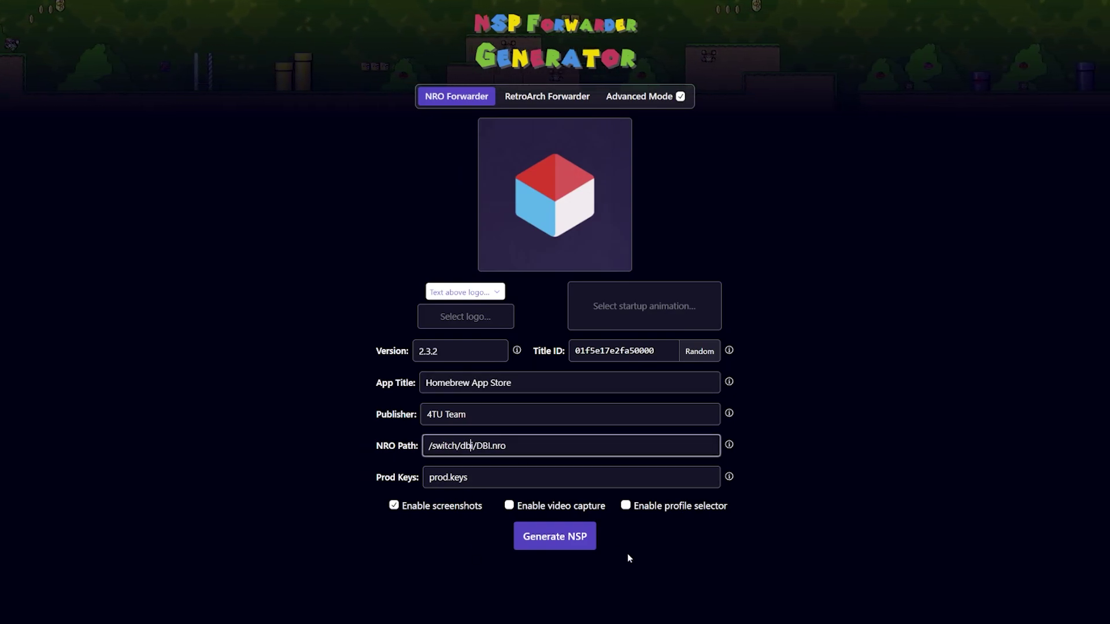
{"action": "key", "text": "BackSpace"}
{"action": "key", "text": "BackSpace"}
{"action": "key", "text": "BackSpace"}
{"action": "key", "text": "BackSpace"}
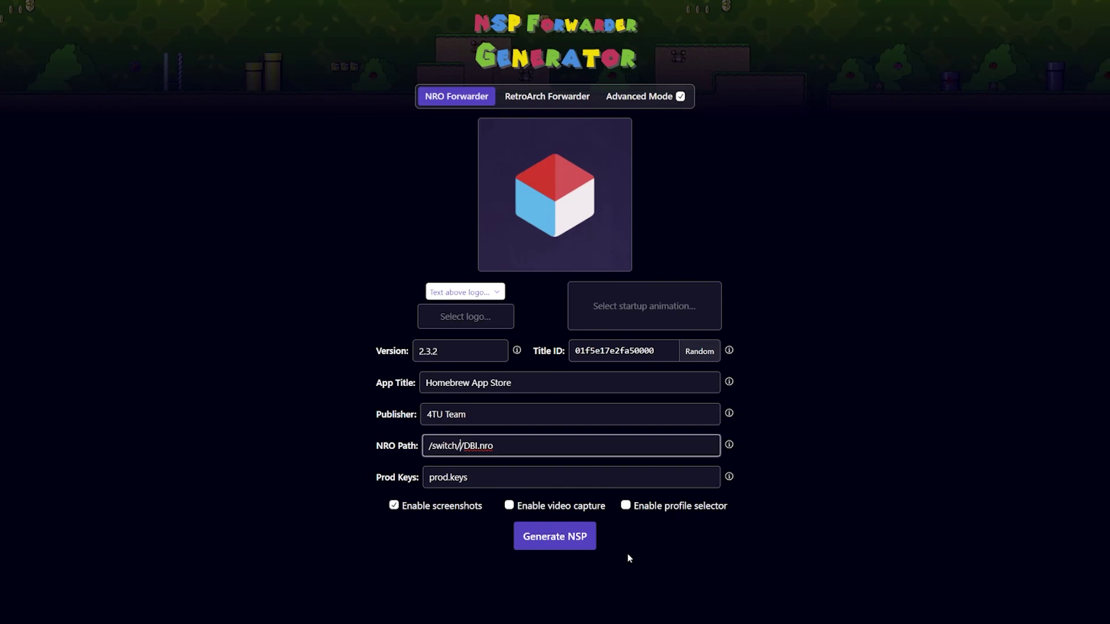
{"action": "key", "text": "Delete"}
{"action": "key", "text": "Delete"}
{"action": "key", "text": "Delete"}
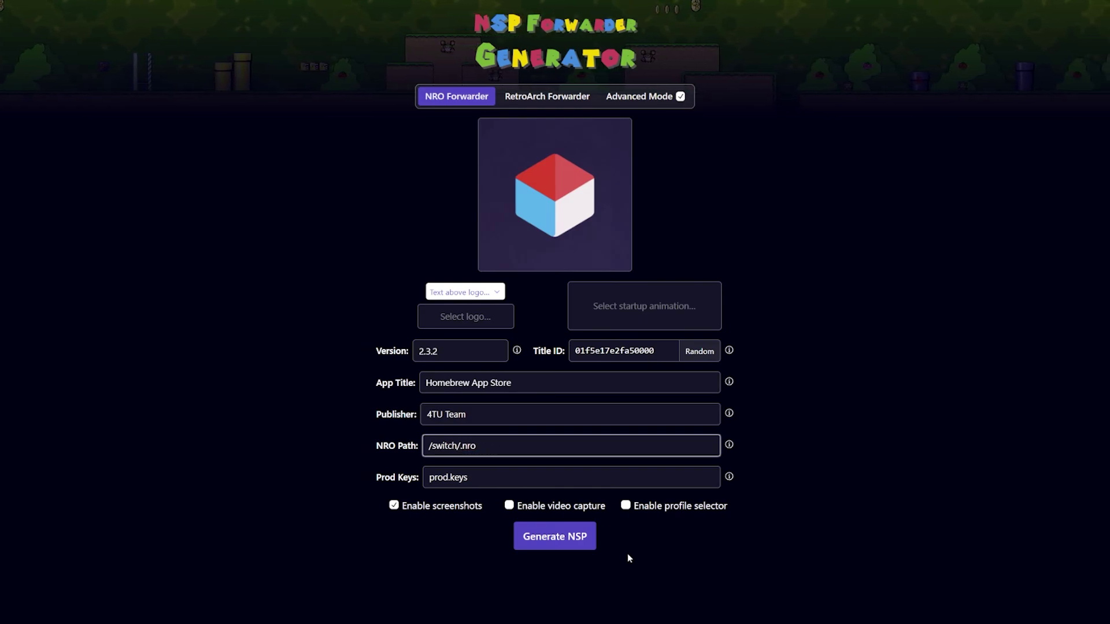
{"action": "type", "text": "appstopr"}
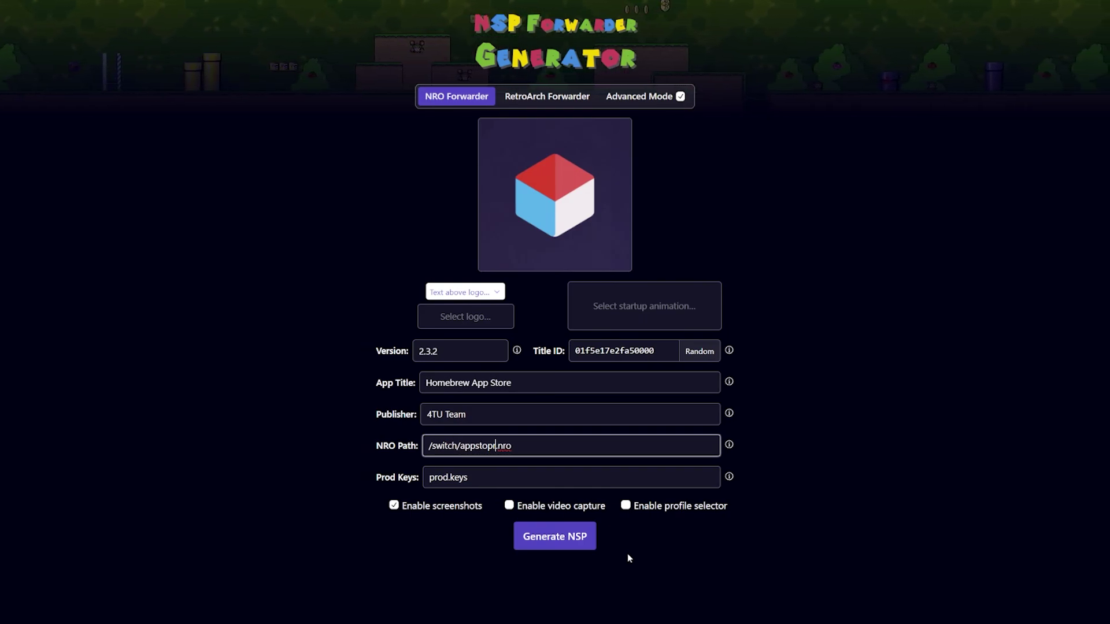
{"action": "key", "text": "BackSpace"}
{"action": "key", "text": "BackSpace"}
{"action": "type", "text": "re"}
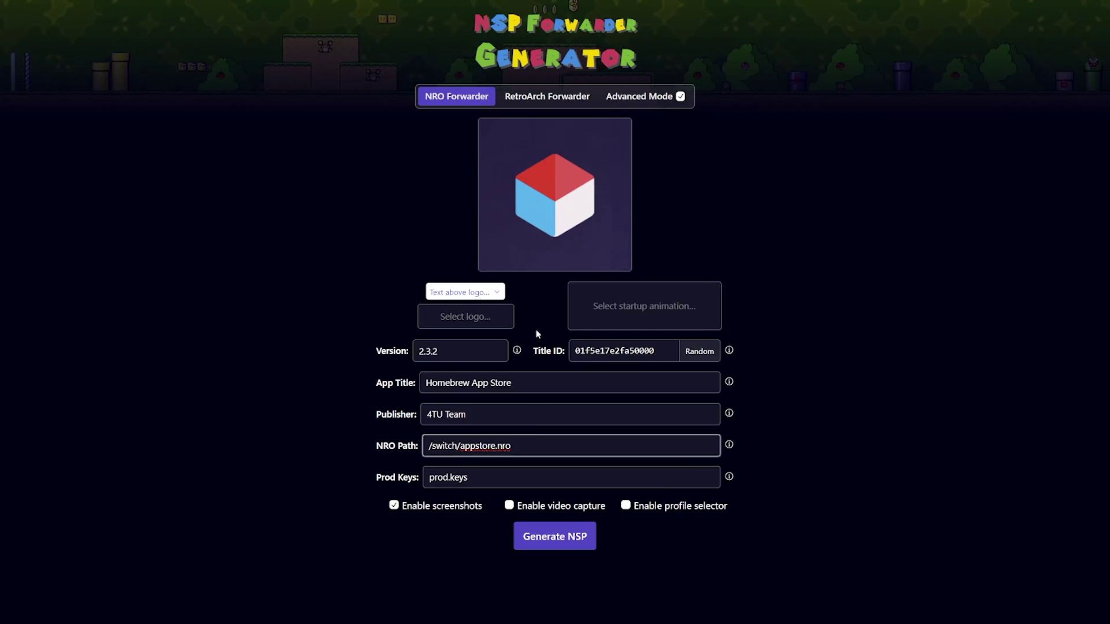
{"action": "left_click", "coordinate": [555, 537]}
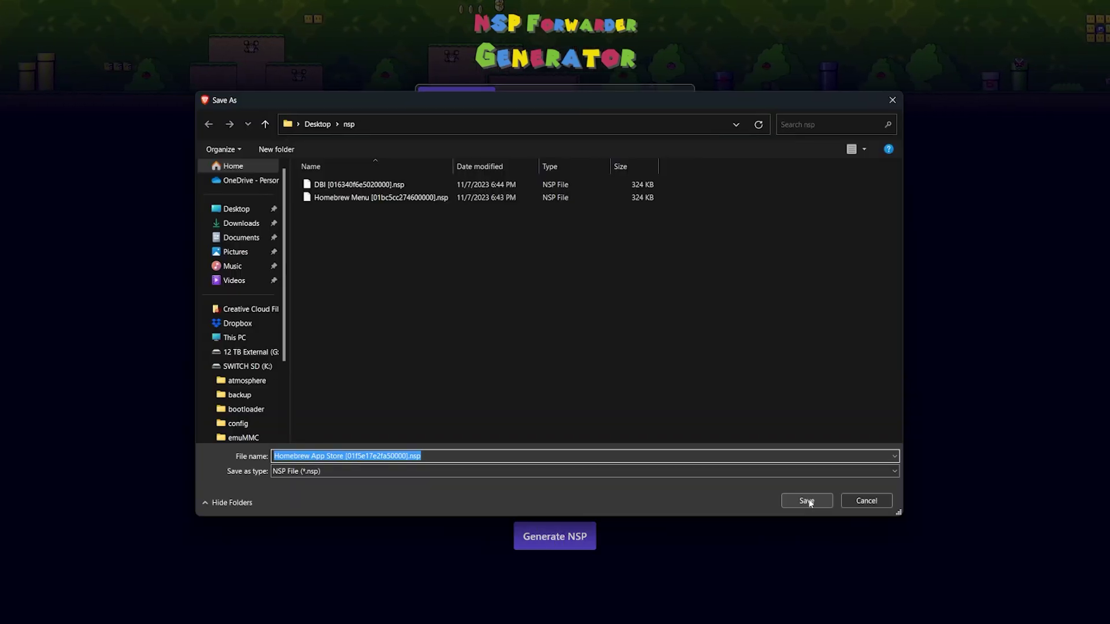
{"action": "left_click", "coordinate": [808, 502]}
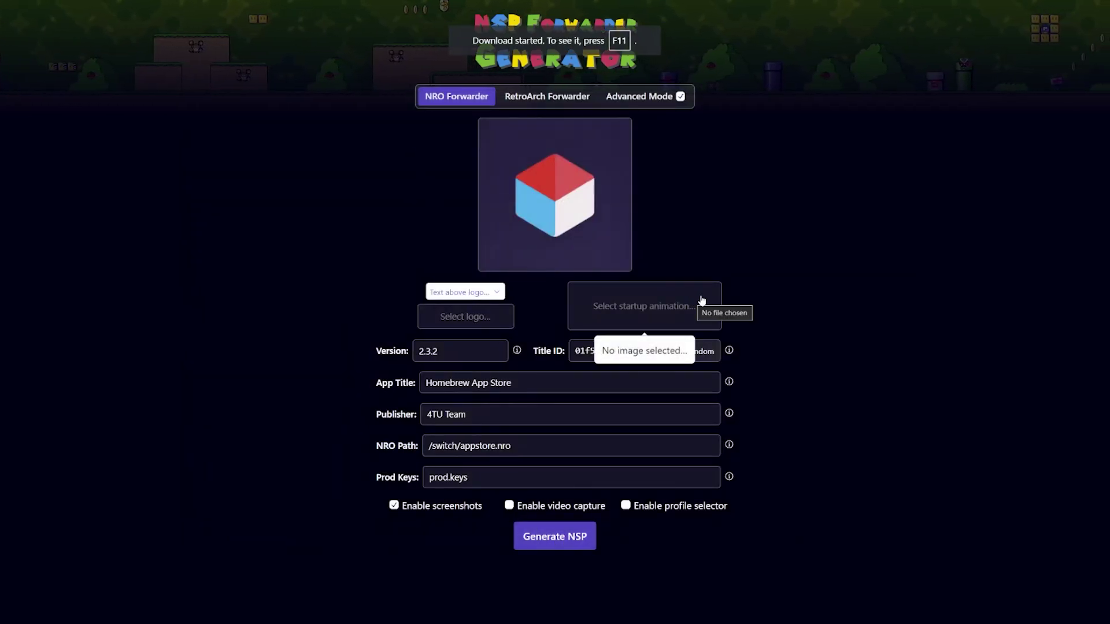
- Switch to the RetroArch forwarder form and set the core path with the Game Boy Advance mGBA preset, trying Gambatte first
{"action": "left_click", "coordinate": [548, 109]}
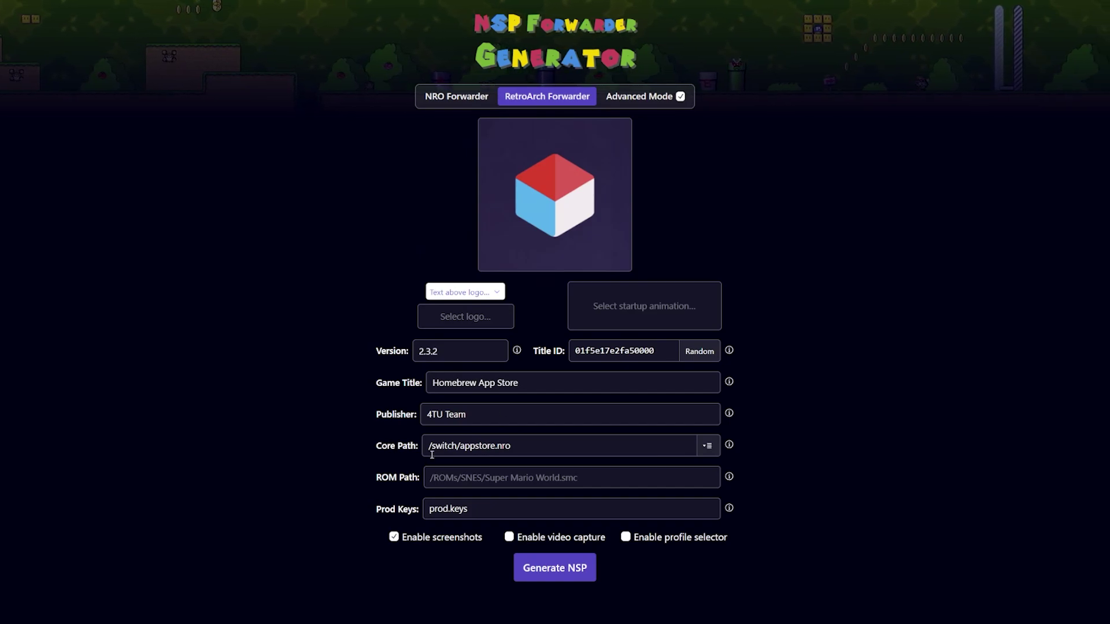
{"action": "left_click", "coordinate": [710, 448]}
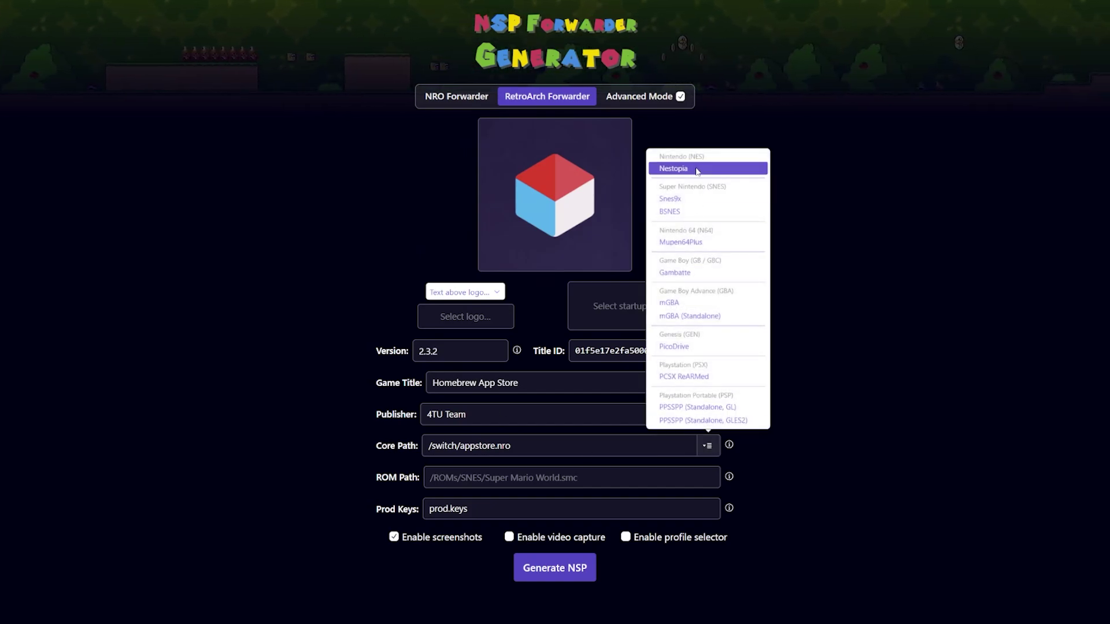
{"action": "left_click", "coordinate": [691, 276]}
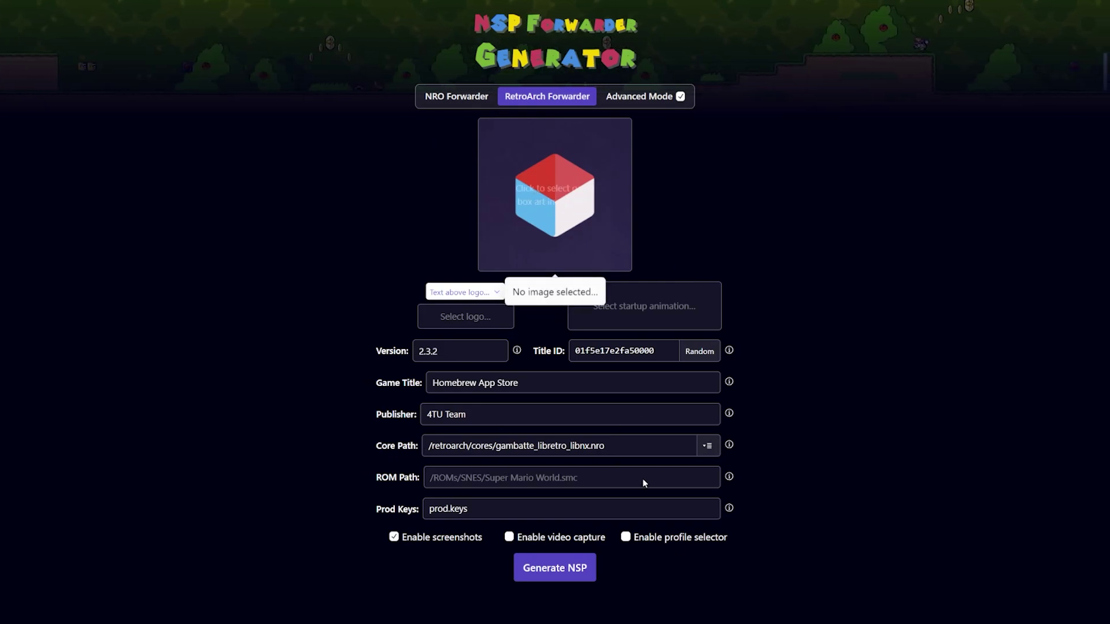
{"action": "left_click", "coordinate": [712, 449]}
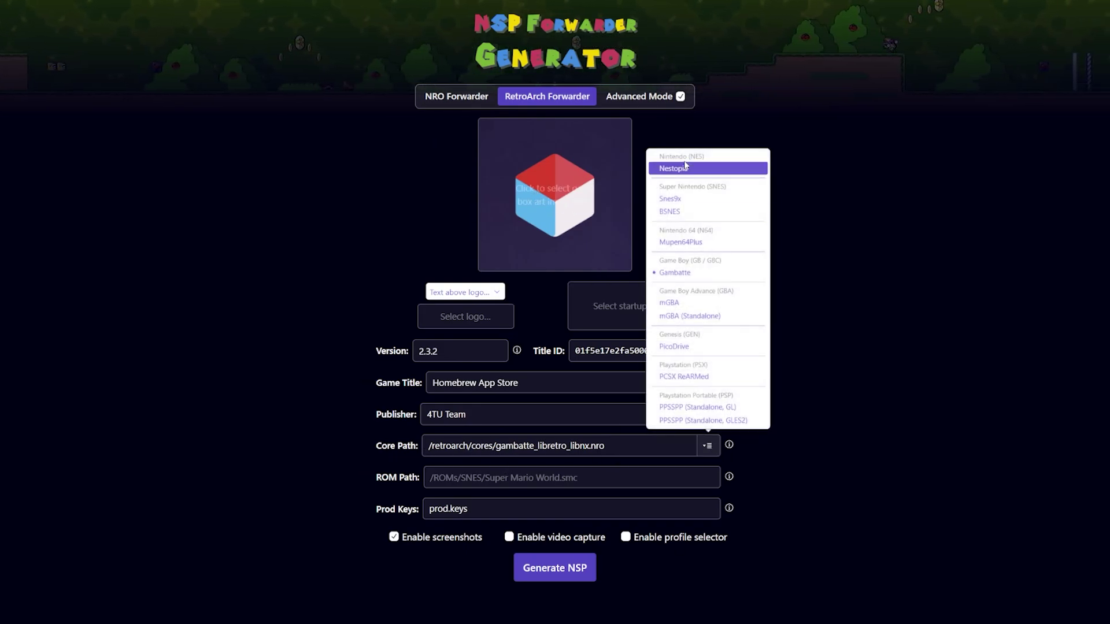
{"action": "left_click", "coordinate": [692, 308]}
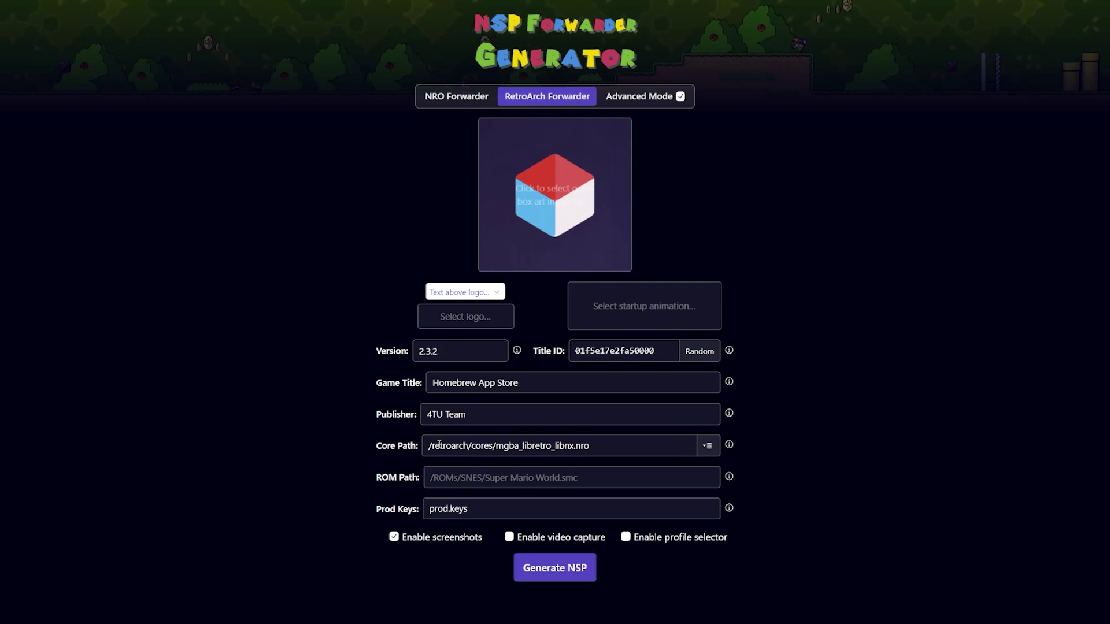
{"action": "left_click", "coordinate": [435, 482]}
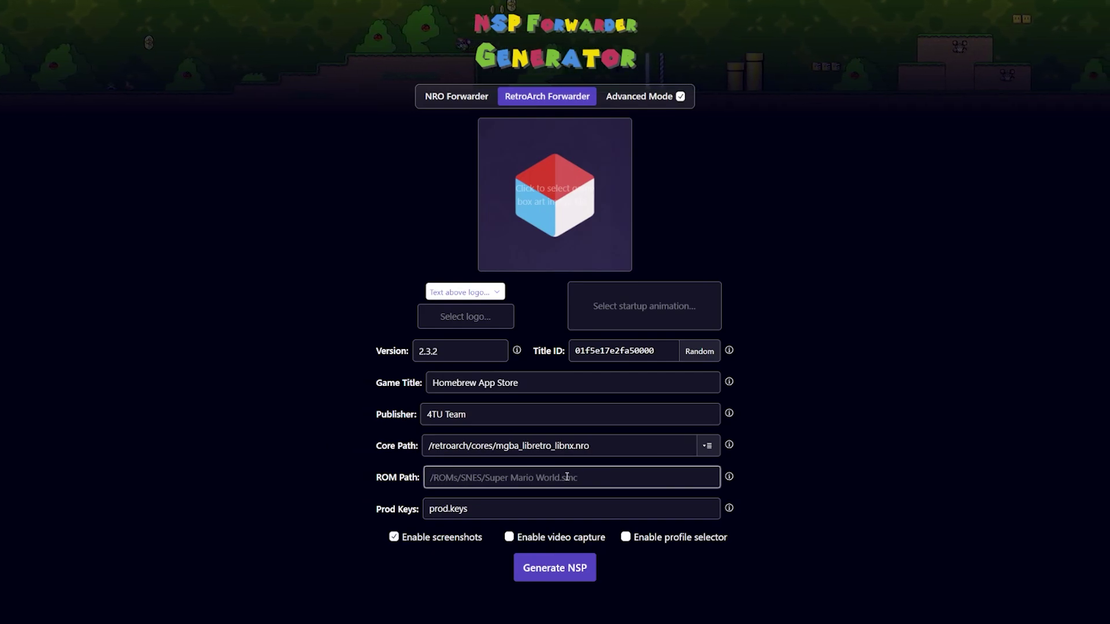
{"action": "left_click", "coordinate": [440, 442]}
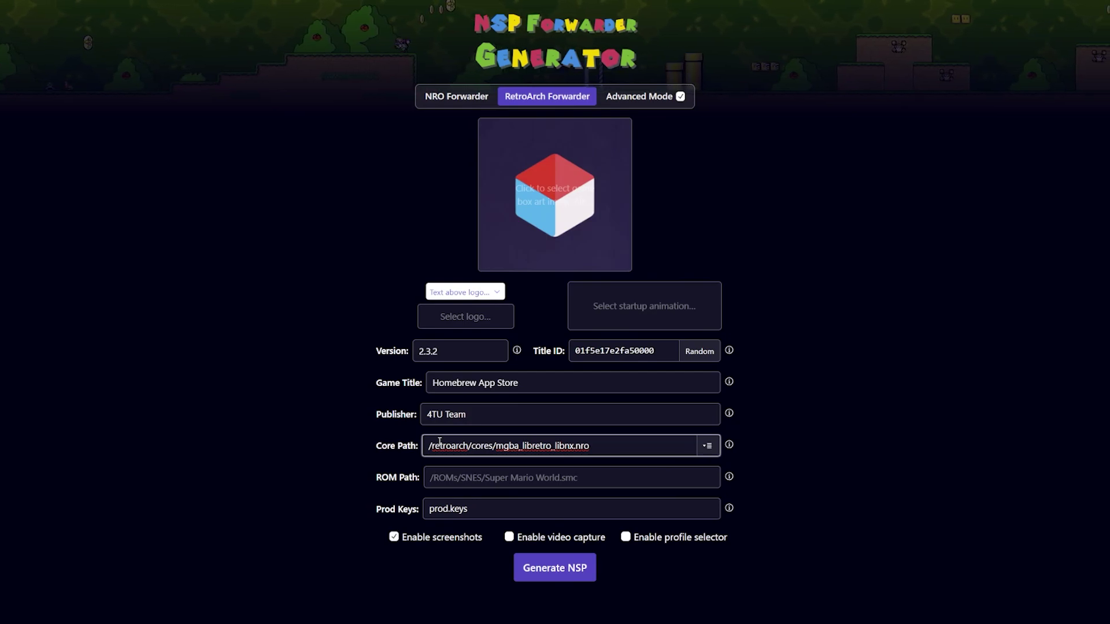
{"action": "left_click", "coordinate": [356, 441]}
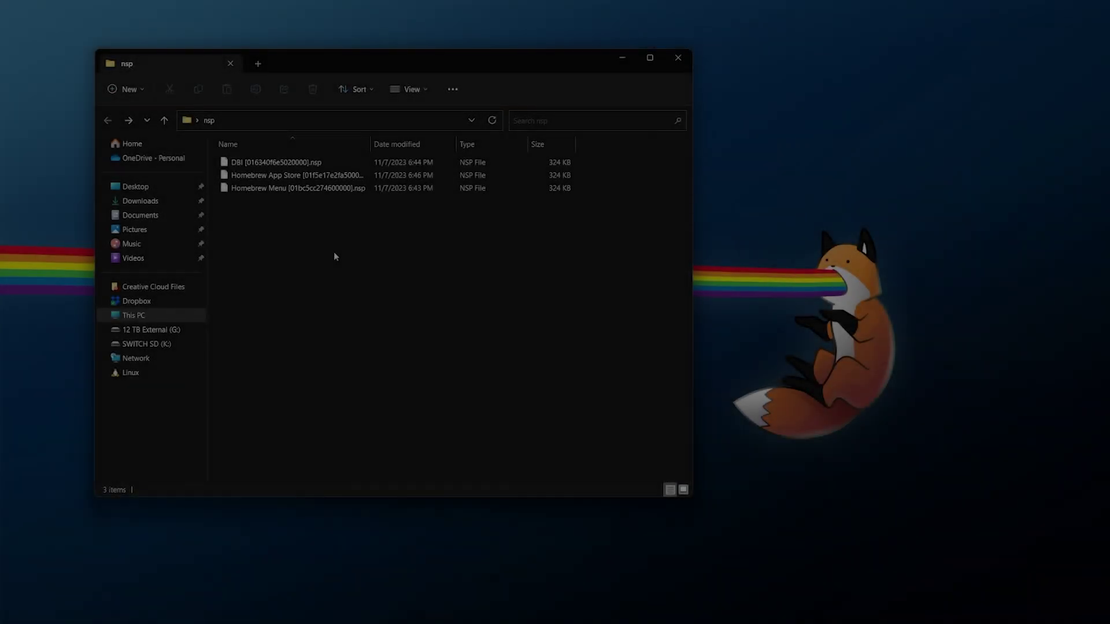
- Select the three generated NSP files in the nsp folder, and eject the SWITCH SD (K:) drive from This PC
{"action": "left_click_drag", "start_coordinate": [335, 251], "coordinate": [295, 154]}
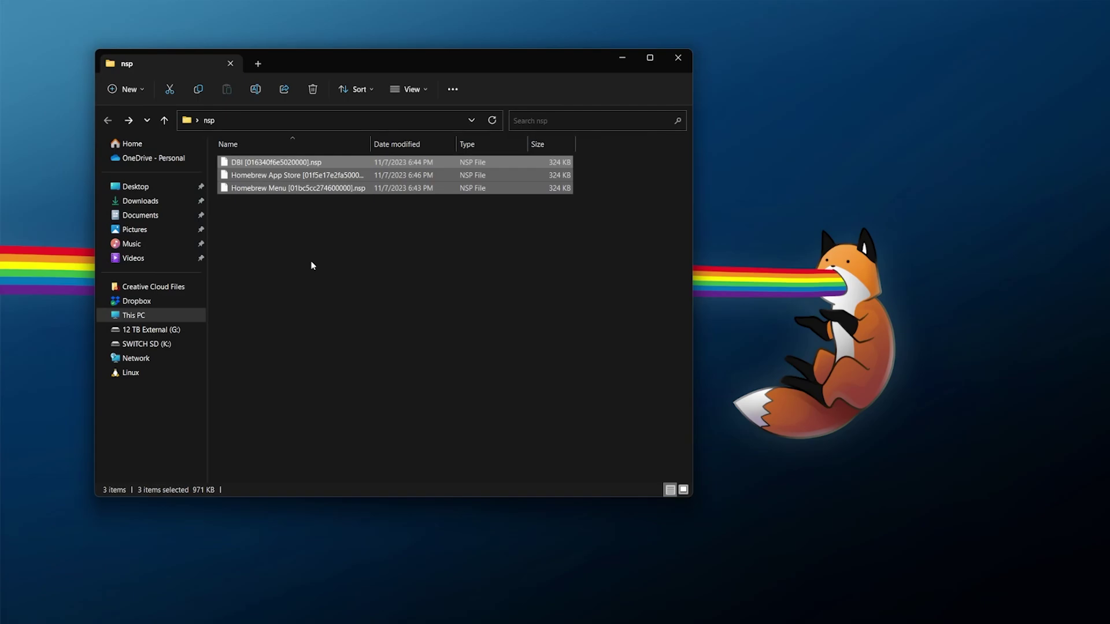
{"action": "left_click", "coordinate": [166, 317]}
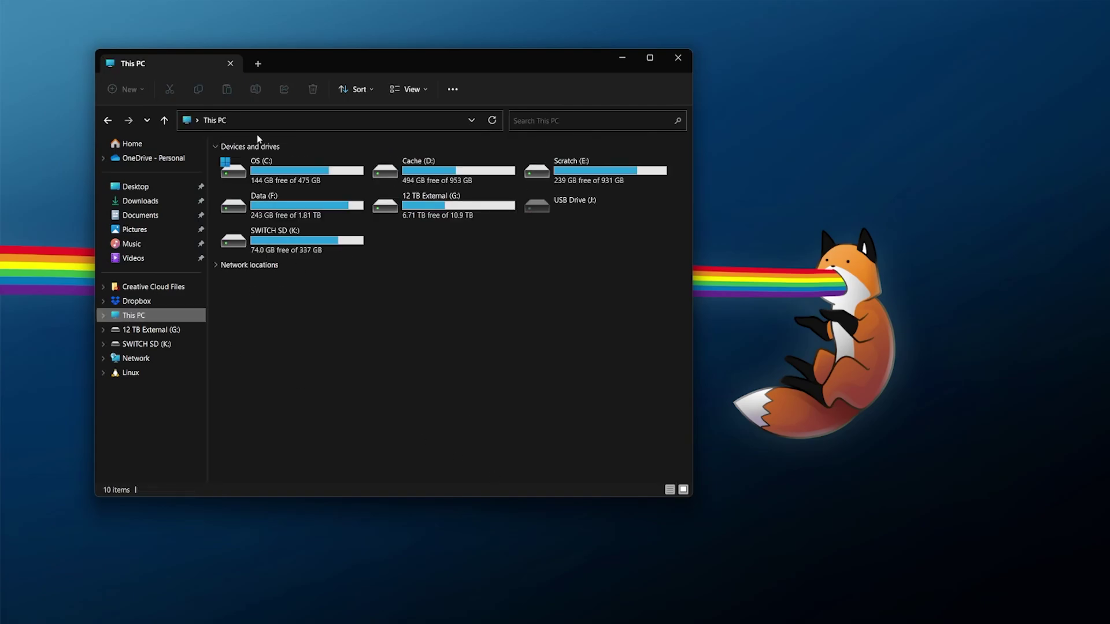
{"action": "right_click", "coordinate": [263, 230]}
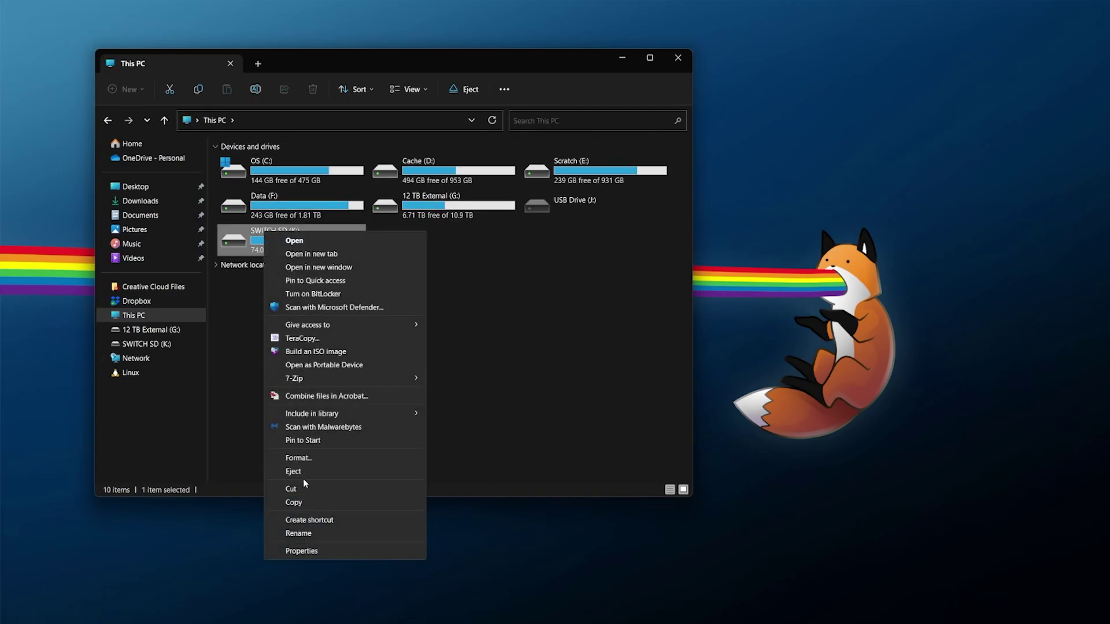
{"action": "left_click", "coordinate": [317, 474]}
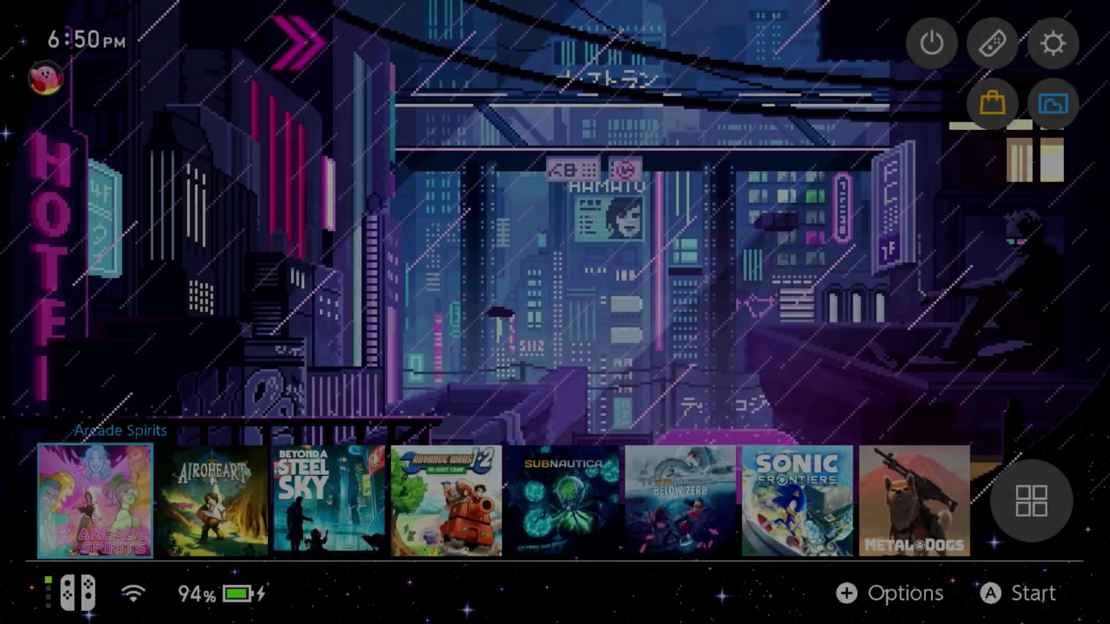
- Open the Album from the Switch home screen
{"action": "key", "text": "Up"}
{"action": "key", "text": "Right"}
{"action": "key", "text": "Right"}
{"action": "key", "text": "Down"}
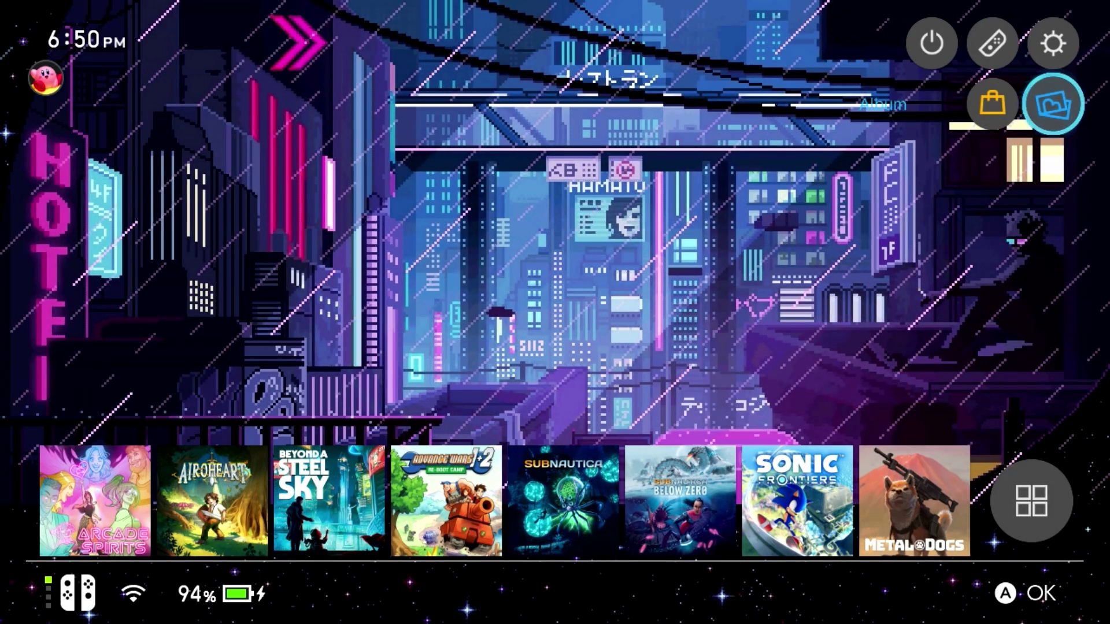
{"action": "key", "text": "Return"}
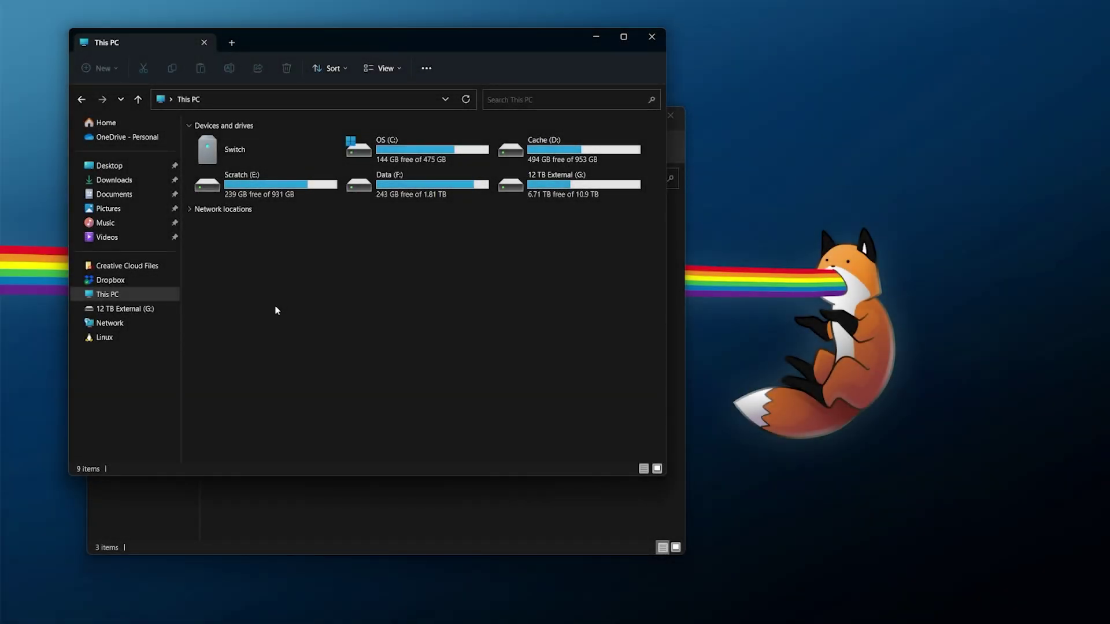
- Open the Switch device's 5: SD Card install location from This PC
{"action": "double_click", "coordinate": [234, 151]}
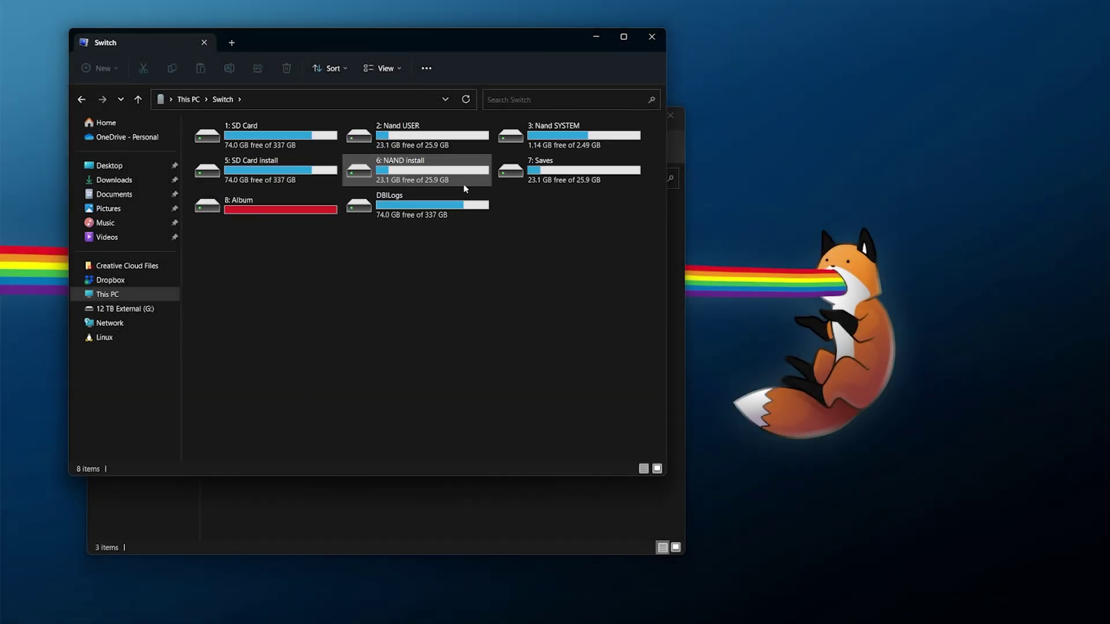
{"action": "left_click", "coordinate": [271, 171]}
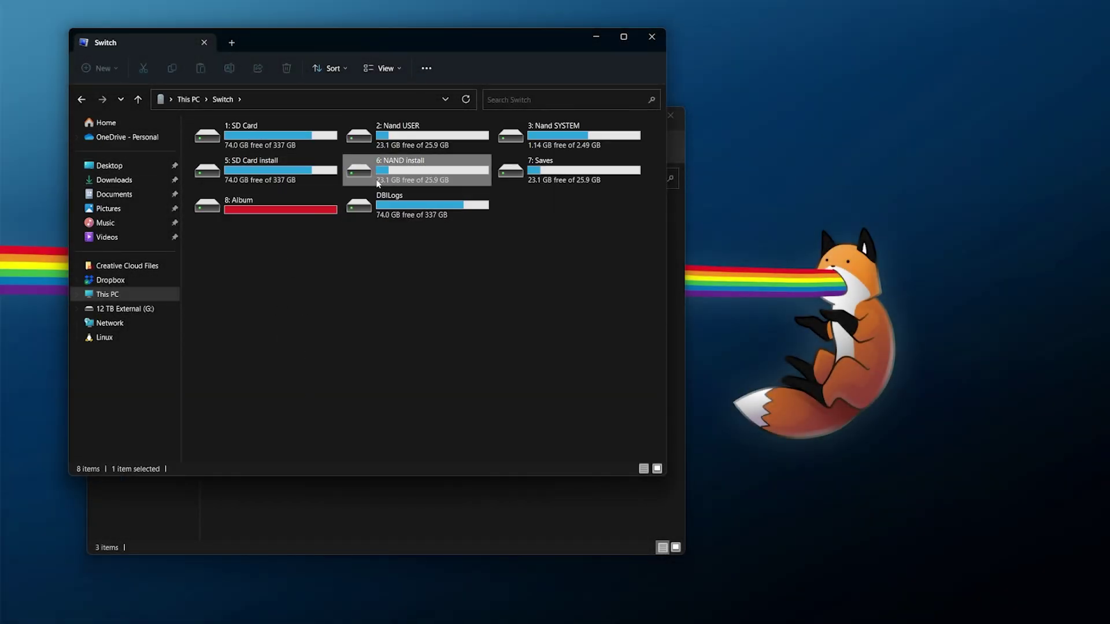
{"action": "double_click", "coordinate": [266, 182]}
- Copy the three NSP files from the nsp folder and paste them into 5: SD Card install
{"action": "left_click", "coordinate": [387, 503]}
{"action": "left_click_drag", "start_coordinate": [359, 442], "coordinate": [270, 200]}
{"action": "right_click", "coordinate": [269, 234]}
{"action": "left_click", "coordinate": [318, 433]}
{"action": "left_click", "coordinate": [330, 39]}
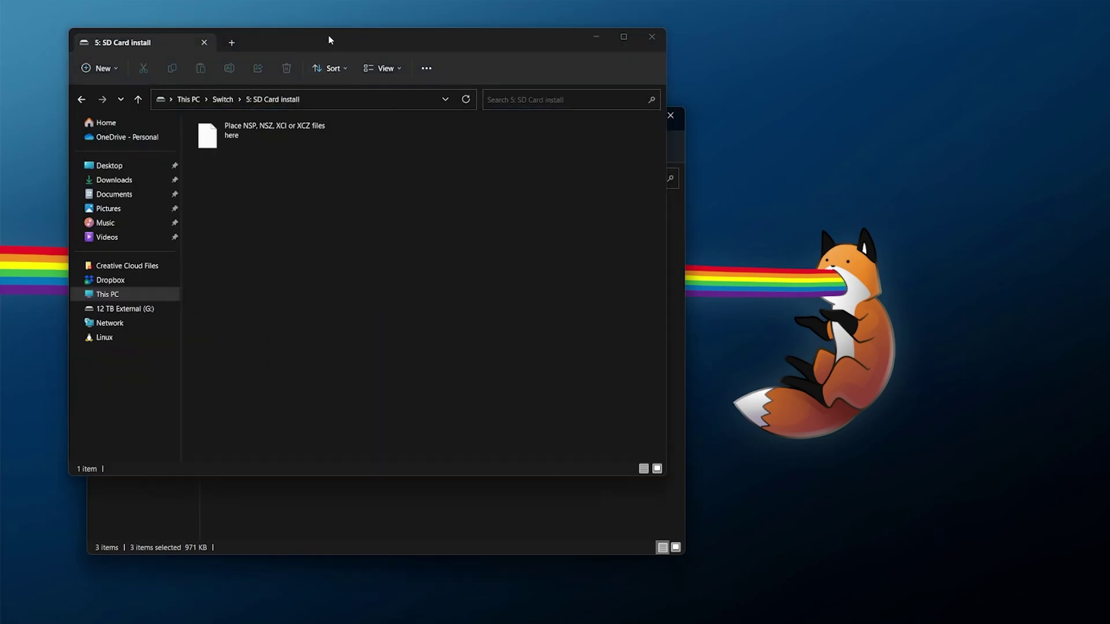
{"action": "right_click", "coordinate": [255, 193]}
{"action": "left_click", "coordinate": [302, 256]}
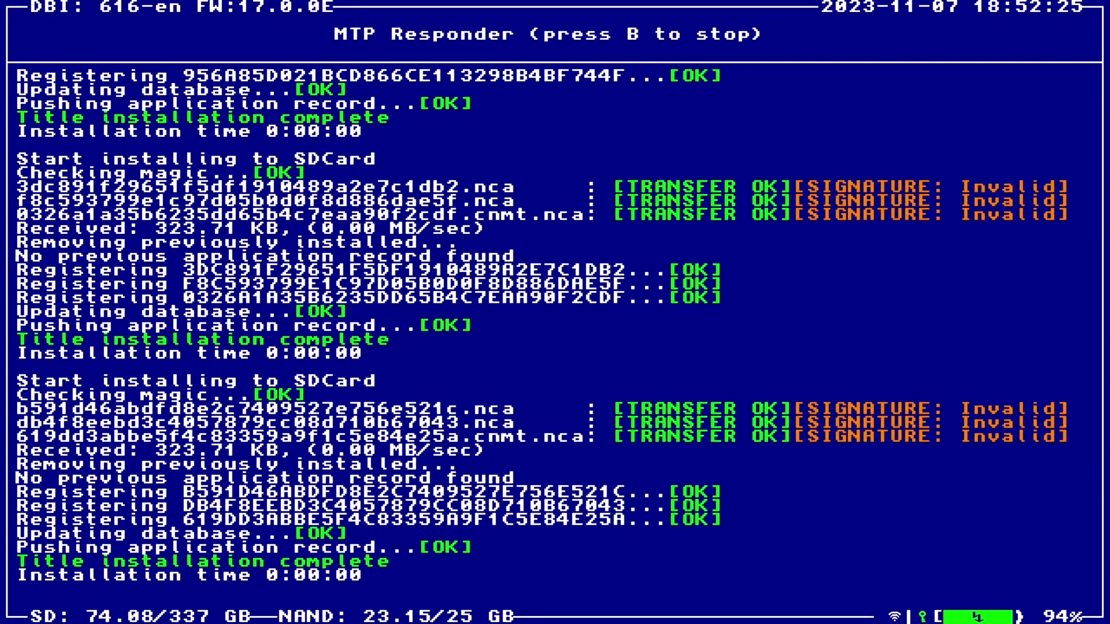
- Stop the MTP Responder and exit DBI to the Switch home screen
{"action": "key", "text": "Escape"}
{"action": "key", "text": "Down"}
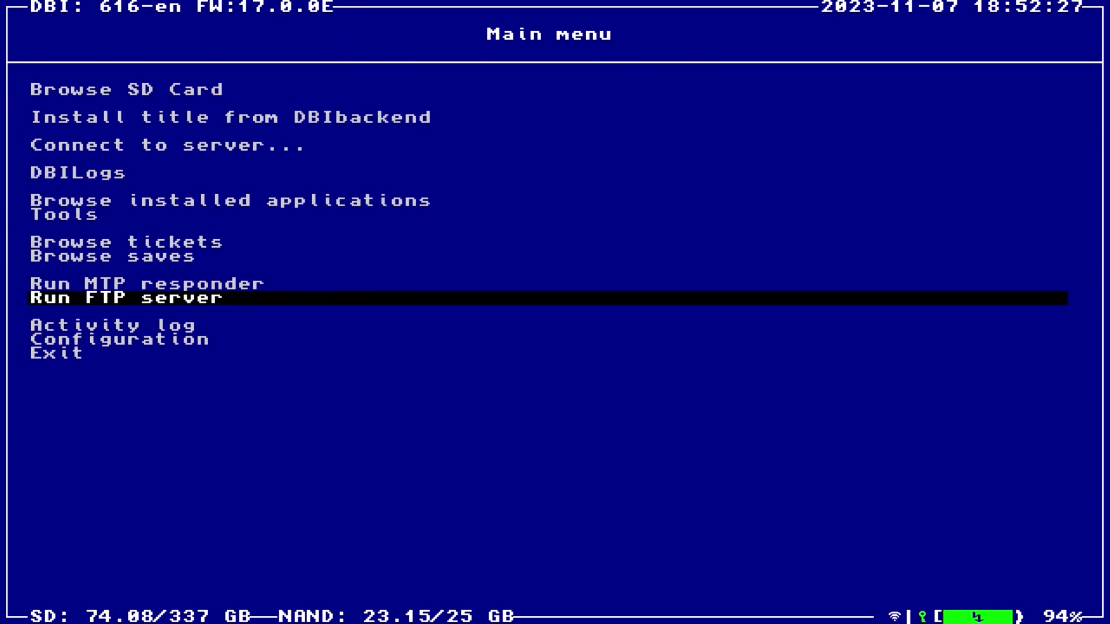
{"action": "key", "text": "Down"}
{"action": "key", "text": "Down"}
{"action": "key", "text": "Down"}
{"action": "key", "text": "Return"}
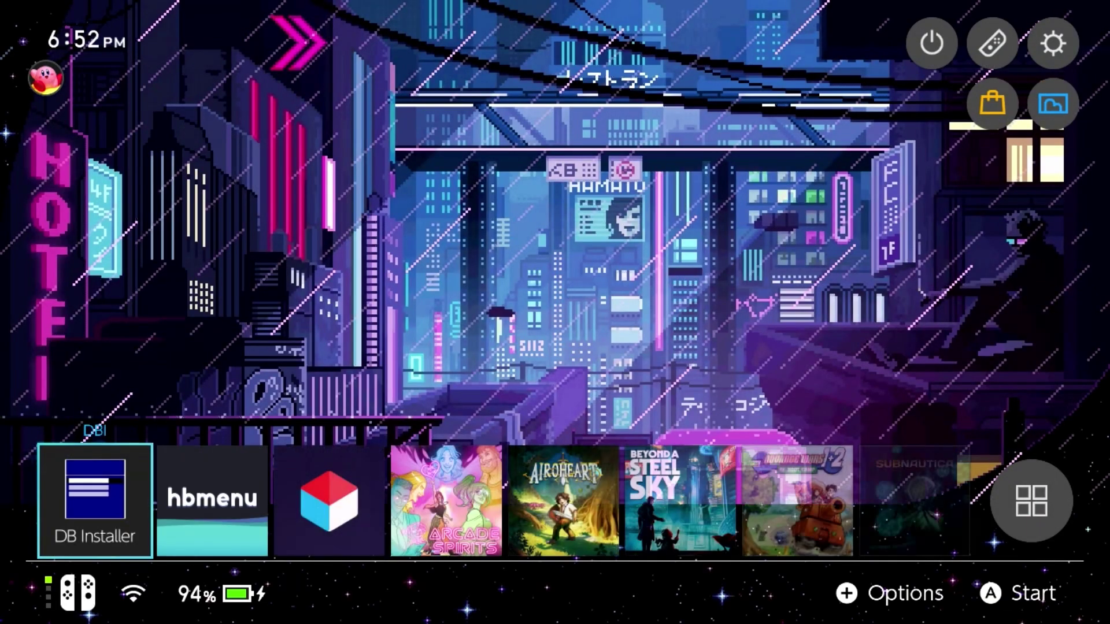
- Look over the three new forwarders on the home screen and start Homebrew Menu from its forwarder
{"action": "key", "text": "Right"}
{"action": "key", "text": "Right"}
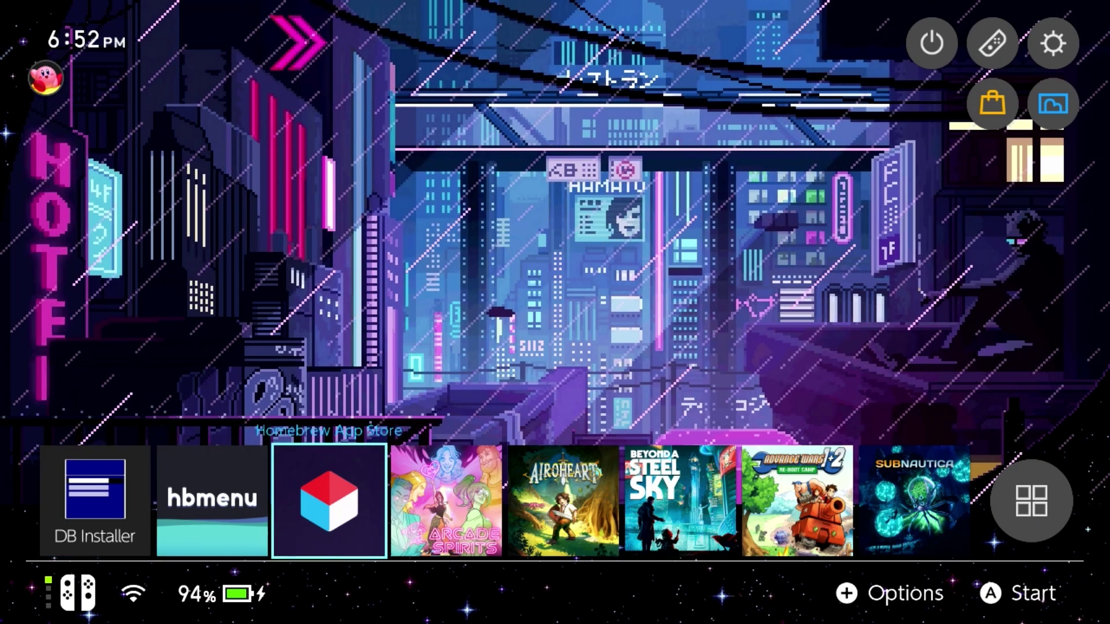
{"action": "key", "text": "Left"}
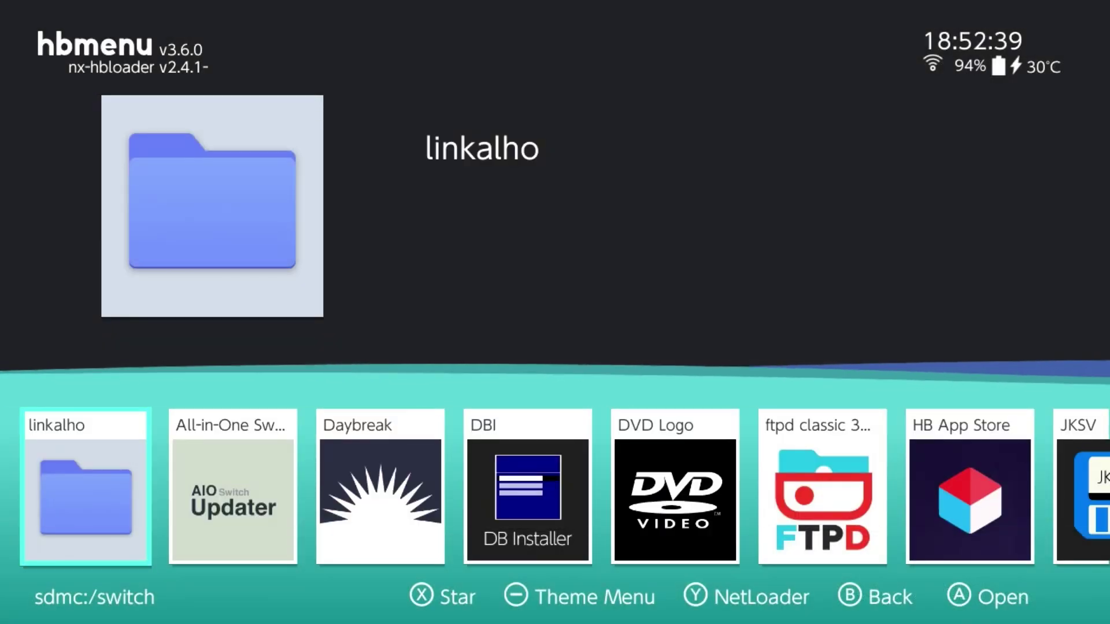
- Look through the homebrew apps in the sdmc:/switch folder of the Homebrew Menu
{"action": "key", "text": "Right"}
{"action": "key", "text": "Right"}
{"action": "key", "text": "Right"}
{"action": "key", "text": "Right"}
{"action": "key", "text": "Right"}
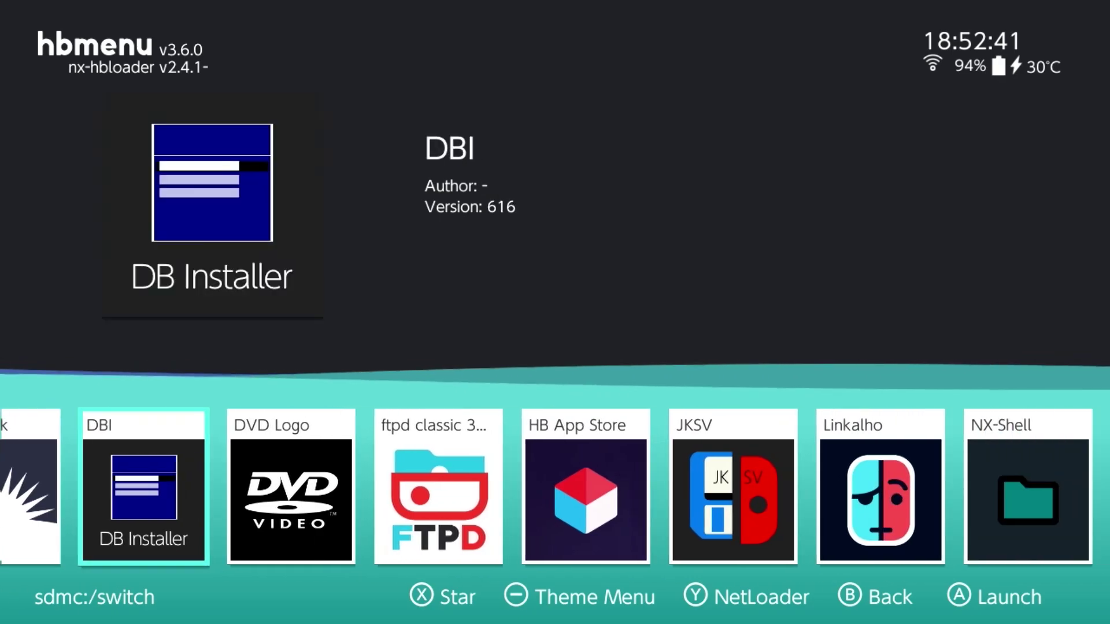
{"action": "key", "text": "Left"}
{"action": "key", "text": "Left"}
{"action": "key", "text": "Left"}
{"action": "key", "text": "Left"}
{"action": "key", "text": "Left"}
{"action": "key", "text": "Left"}
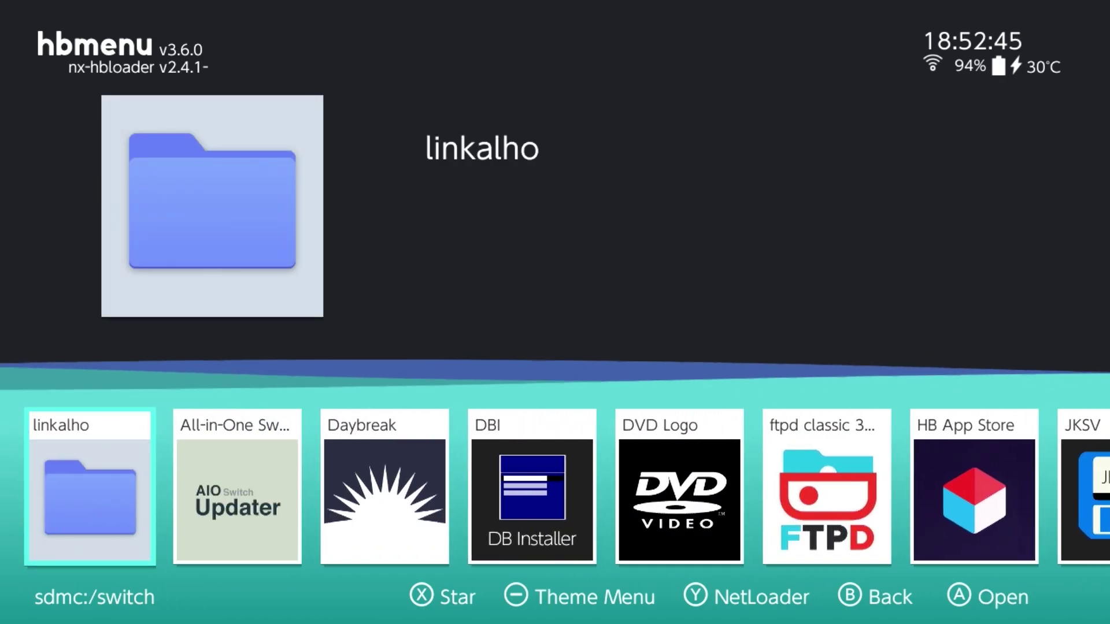
- Close Homebrew Menu from the home screen, and open the Album to check hbmenu for applet mode
{"action": "key", "text": "Home"}
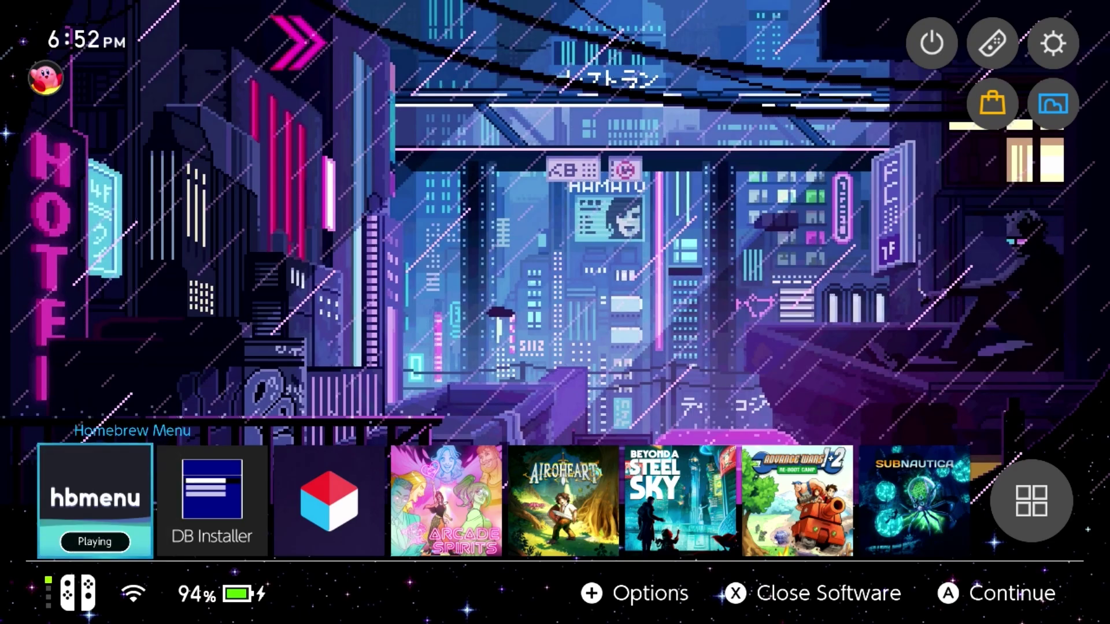
{"action": "key", "text": "x"}
{"action": "key", "text": "Return"}
{"action": "key", "text": "Up"}
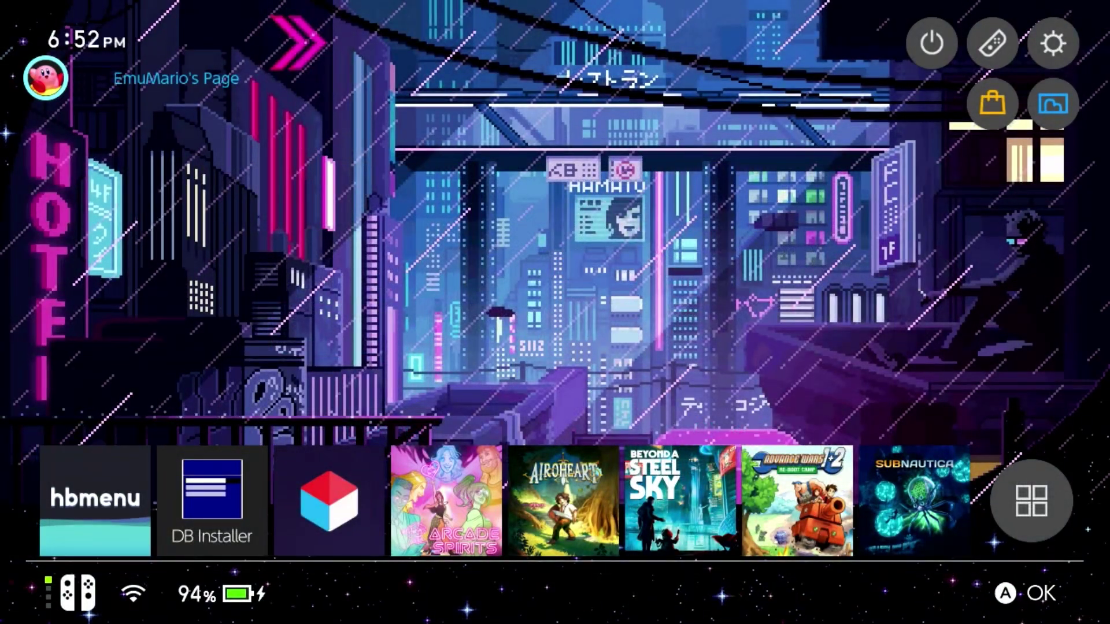
{"action": "key", "text": "Right"}
{"action": "key", "text": "Right"}
{"action": "key", "text": "Right"}
{"action": "key", "text": "Down"}
{"action": "key", "text": "Return"}
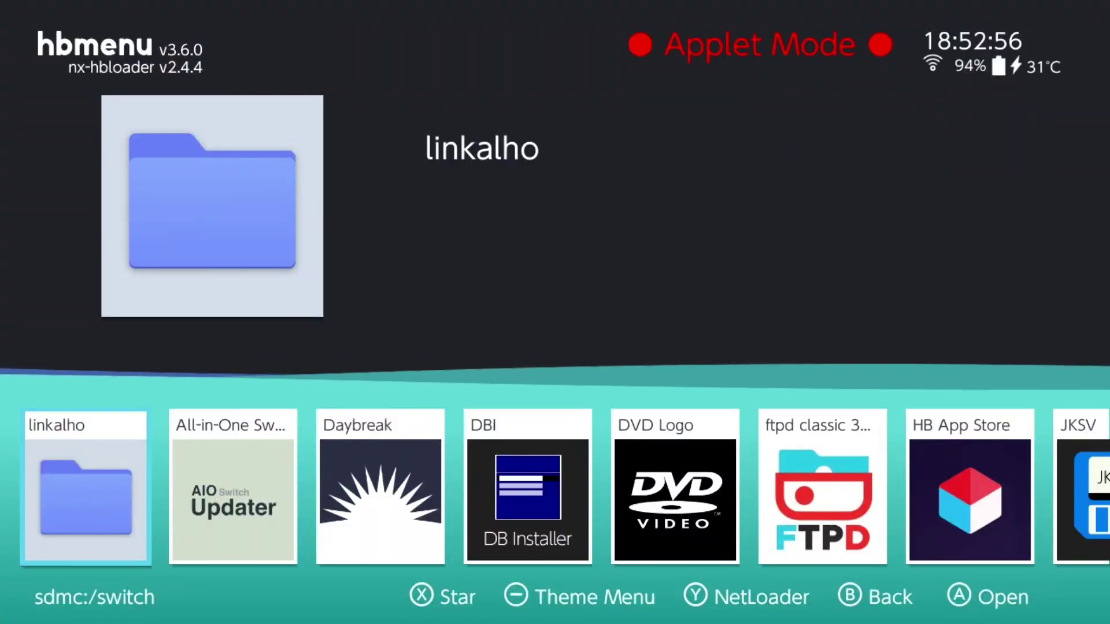
- Return to the home screen, start Homebrew Menu from its forwarder for comparison, and close it again
{"action": "key", "text": "Home"}
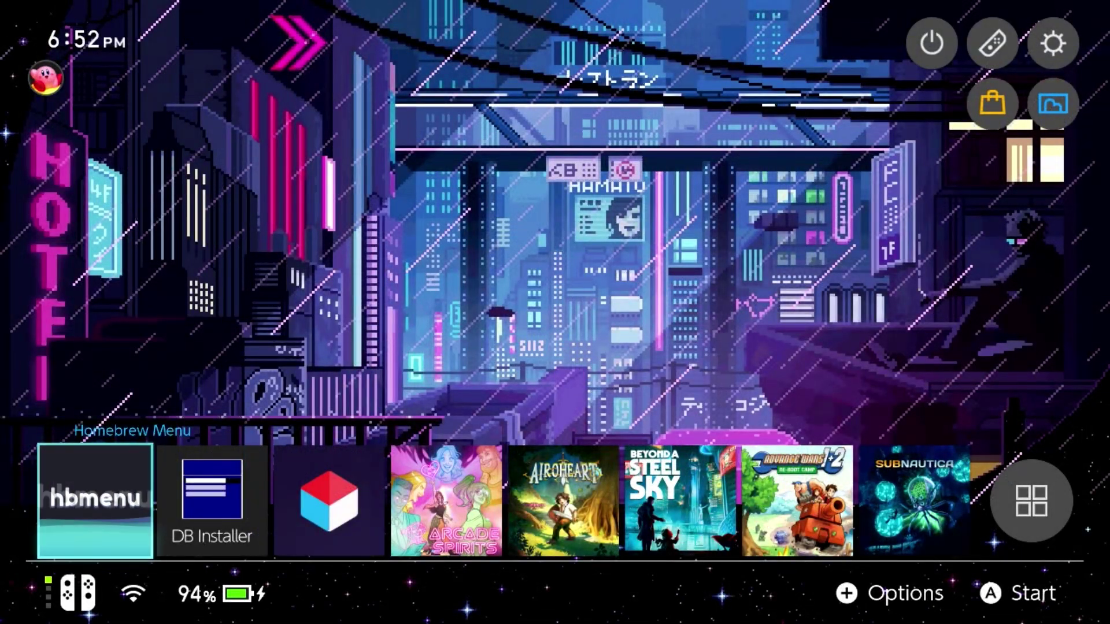
{"action": "key", "text": "Return"}
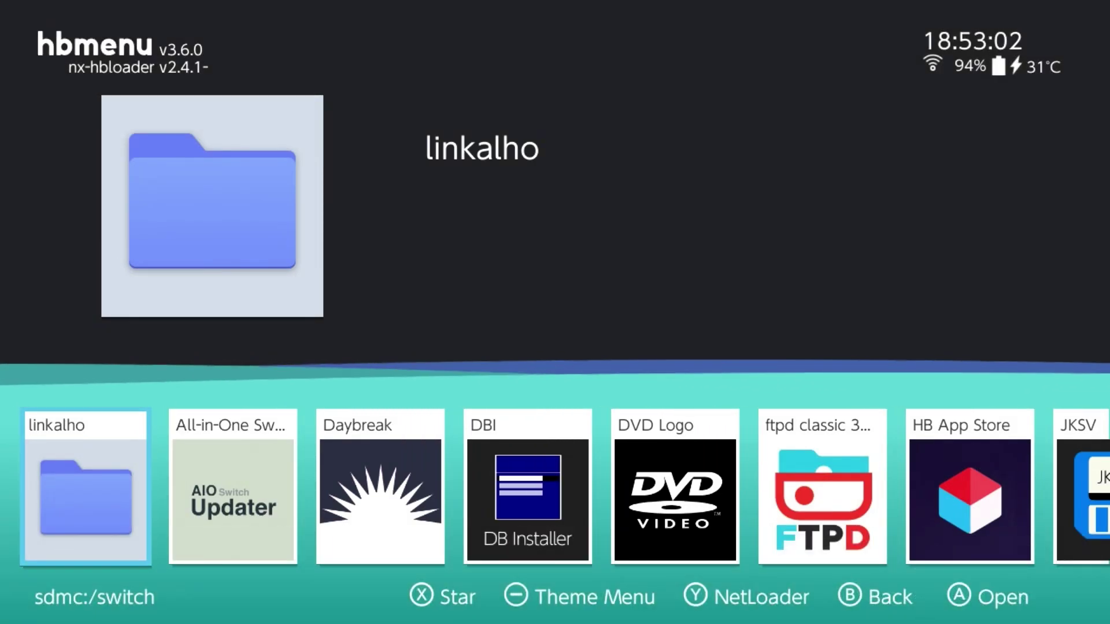
{"action": "key", "text": "Home"}
{"action": "key", "text": "x"}
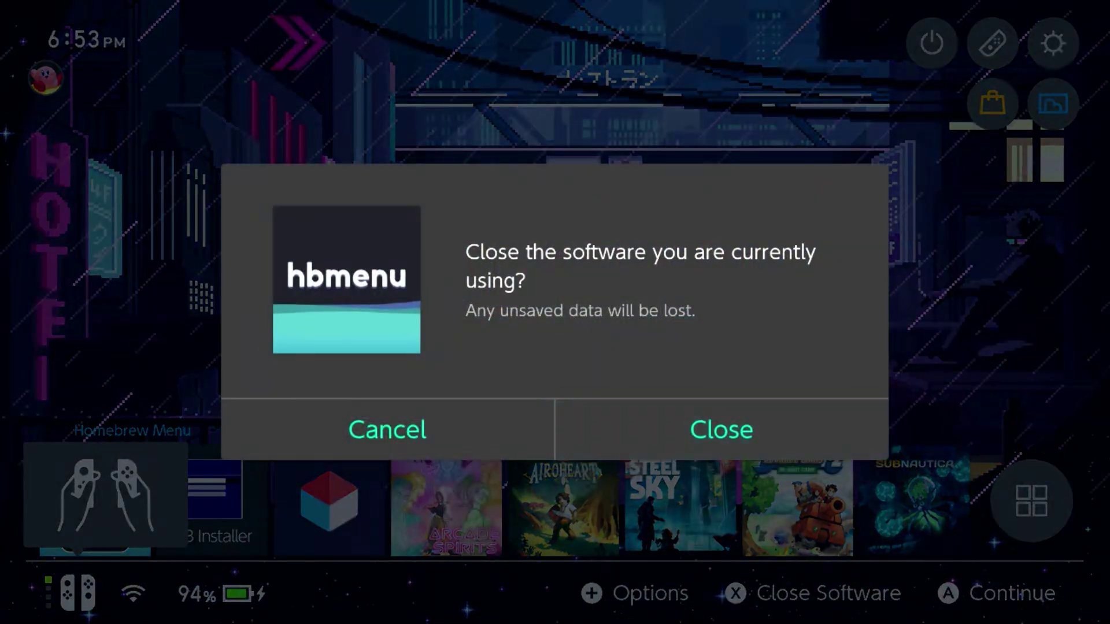
{"action": "key", "text": "Return"}
- Start DBI from its home screen forwarder, go through its main menu entries, and exit it
{"action": "key", "text": "Right"}
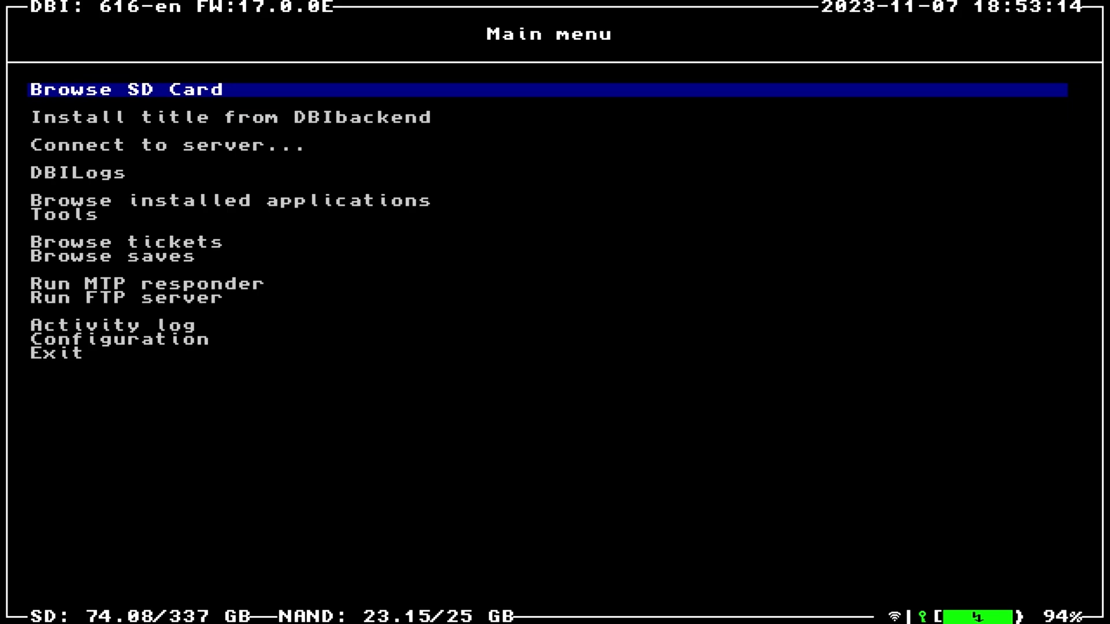
{"action": "key", "text": "Down"}
{"action": "key", "text": "Down"}
{"action": "key", "text": "Down"}
{"action": "key", "text": "Down"}
{"action": "key", "text": "Down"}
{"action": "key", "text": "Down"}
{"action": "key", "text": "Down"}
{"action": "key", "text": "Down"}
{"action": "key", "text": "Down"}
{"action": "key", "text": "Down"}
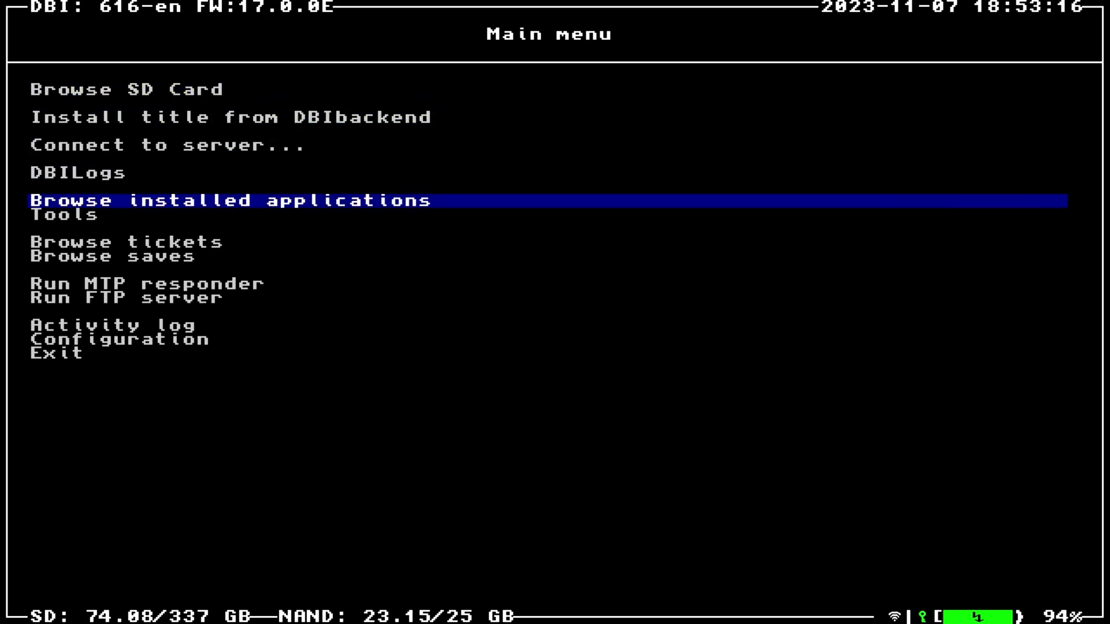
{"action": "key", "text": "Down"}
{"action": "key", "text": "Down"}
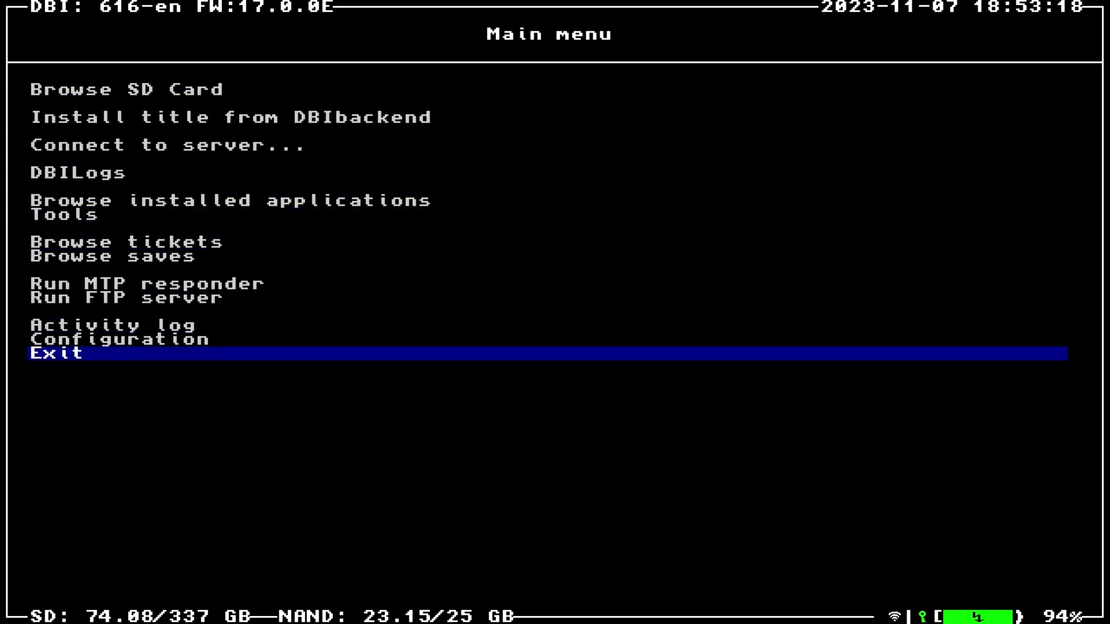
{"action": "key", "text": "Return"}
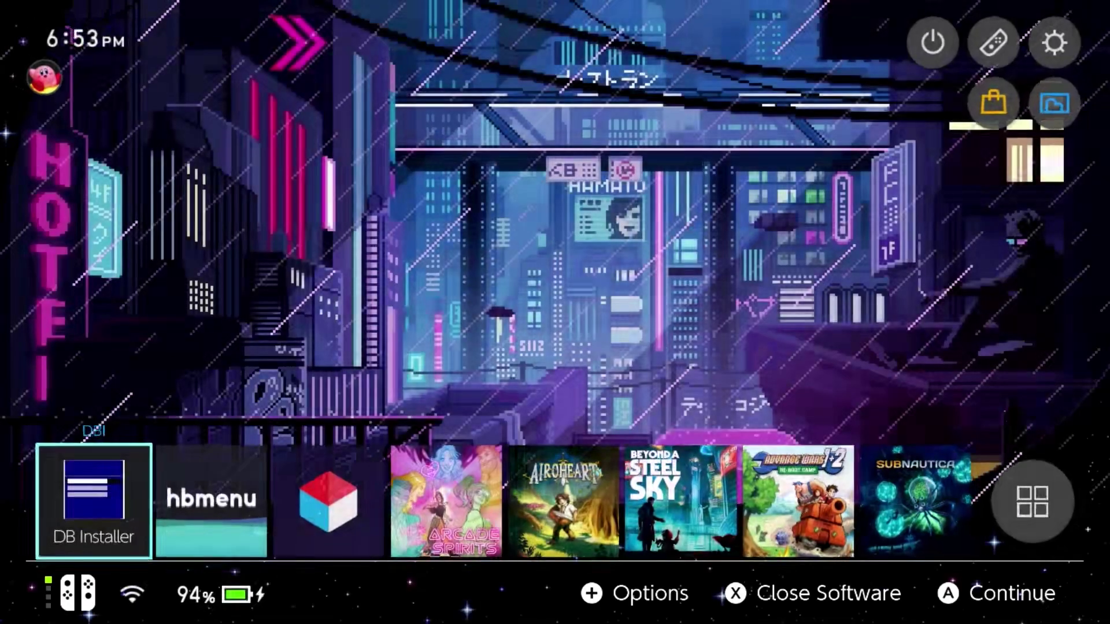
- Start Homebrew App Store from its forwarder, move through its categories to Emulators, and close the software
{"action": "key", "text": "Right"}
{"action": "key", "text": "Right"}
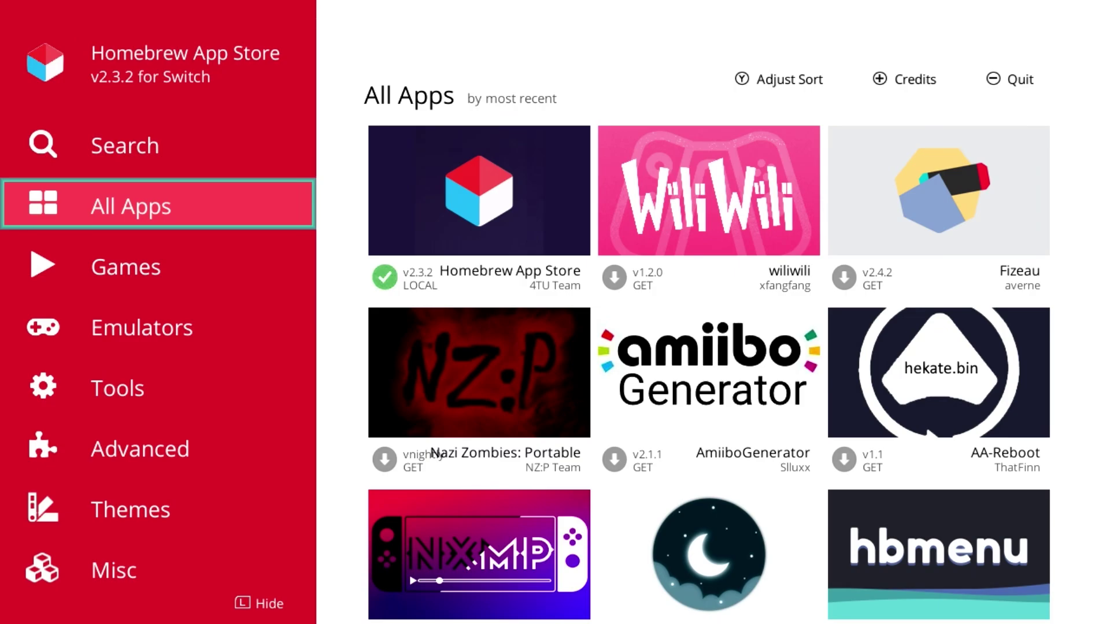
{"action": "key", "text": "Down"}
{"action": "key", "text": "Down"}
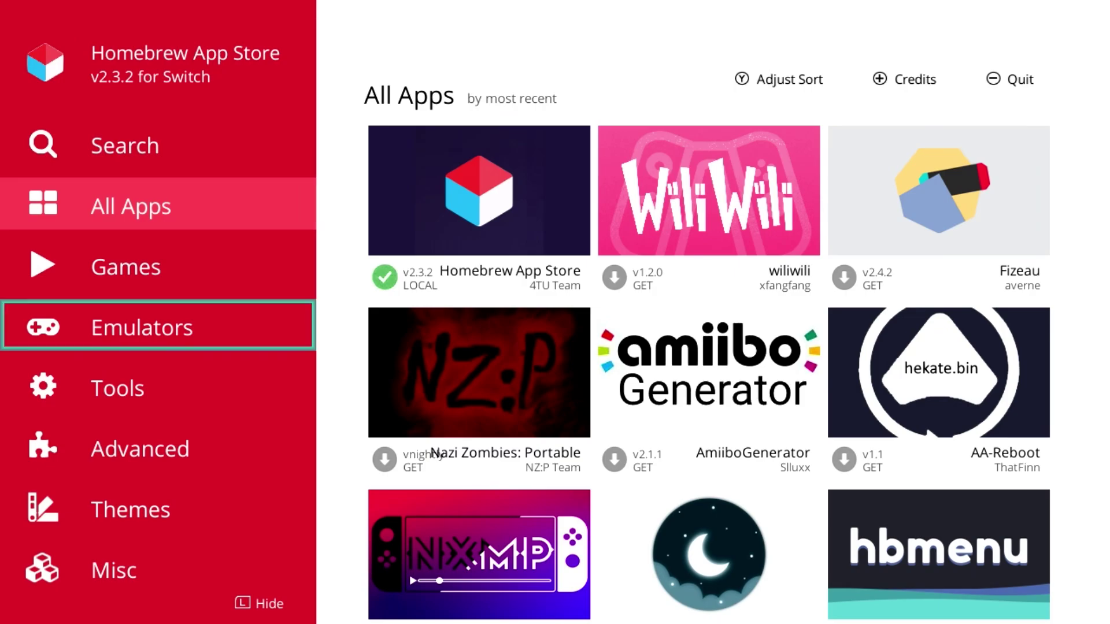
{"action": "key", "text": "Home"}
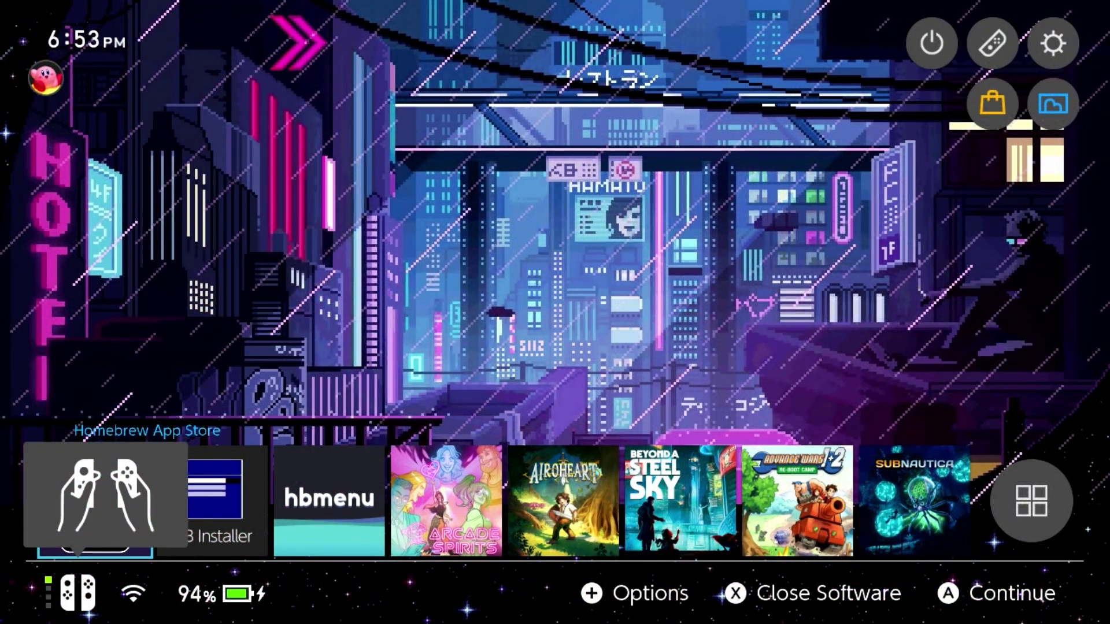
{"action": "key", "text": "x"}
{"action": "key", "text": "Return"}
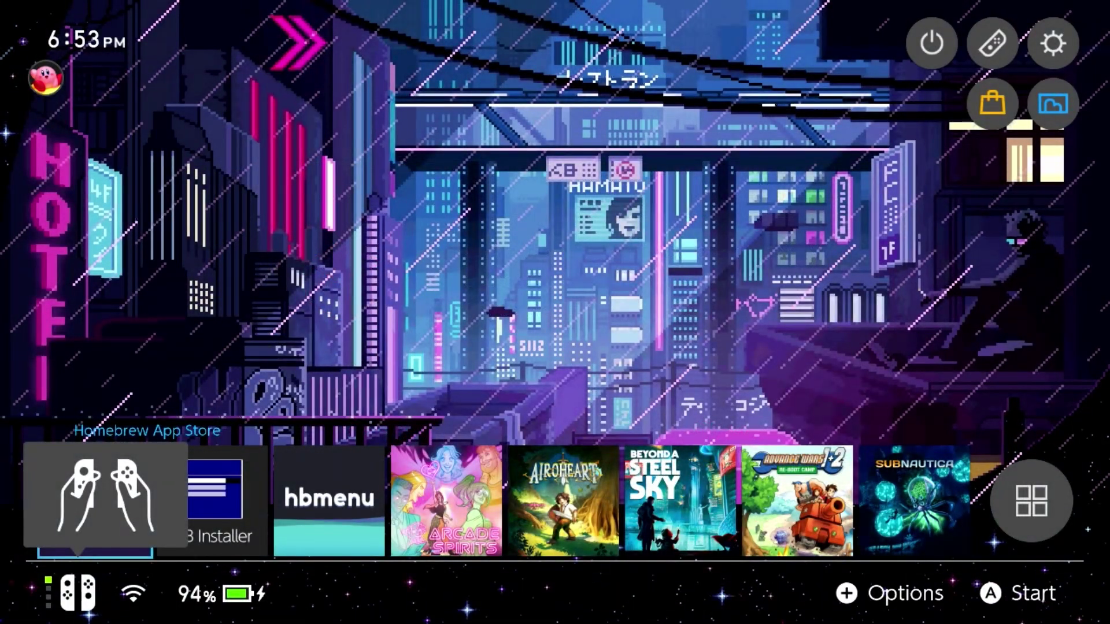